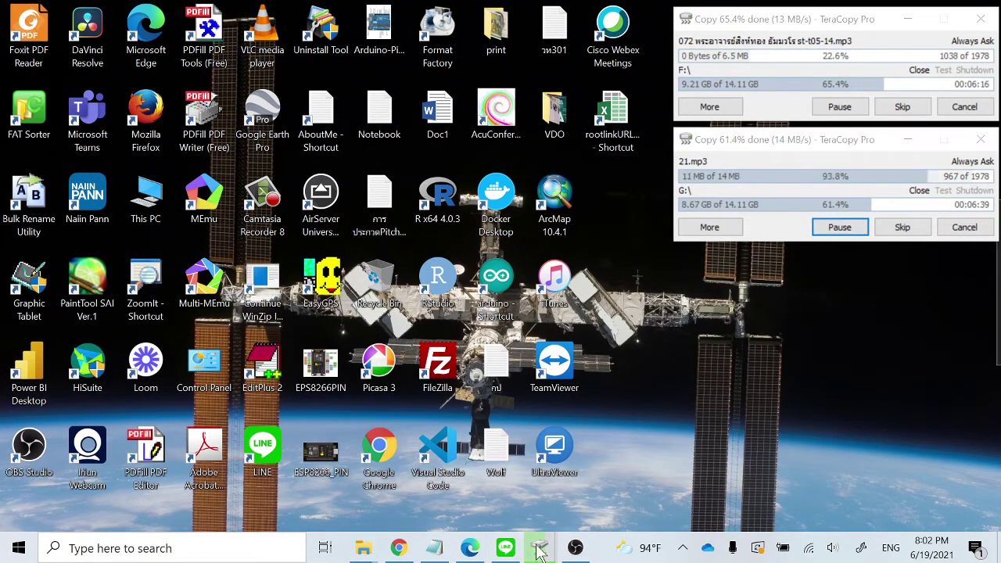
- Bring the TeraCopy progress window for the copy to drive E: into view alongside the other two
mouse_move(538, 552)
left_click(689, 485)
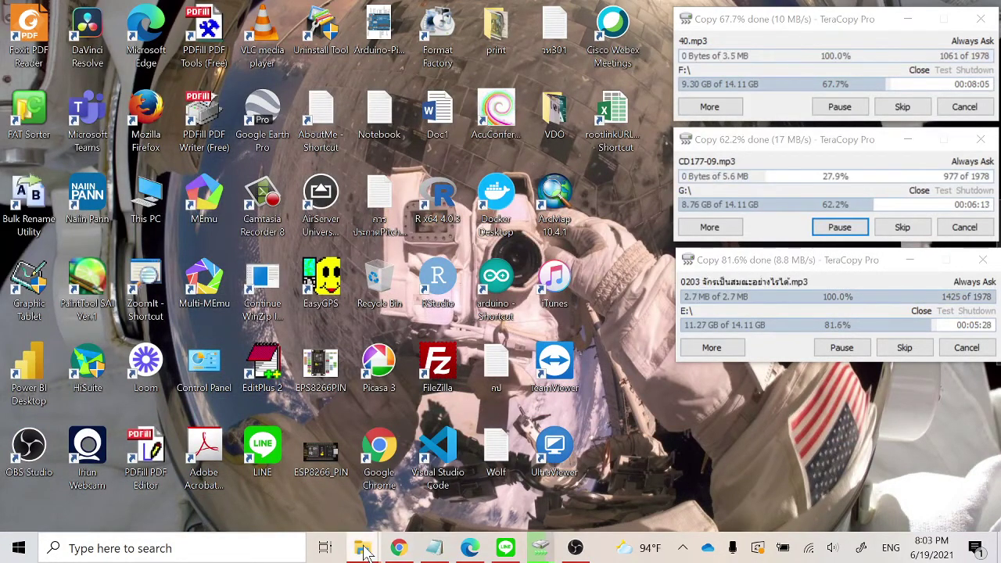
- Open the 64noodee_dh folder on Local Disk (C:) in a new File Explorer window, review its numbered folders and minimise it
left_click(365, 550)
mouse_move(118, 513)
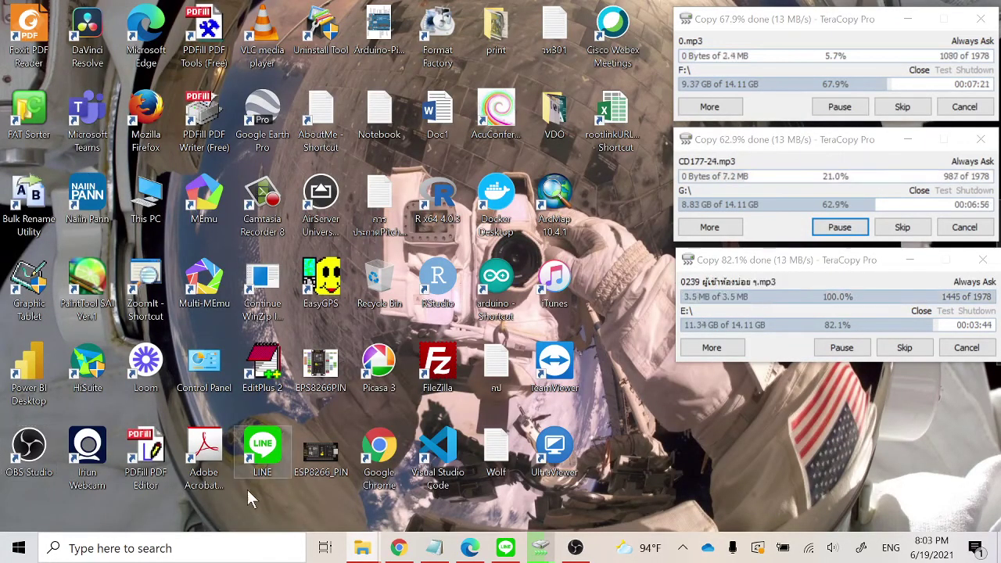
key("super+e")
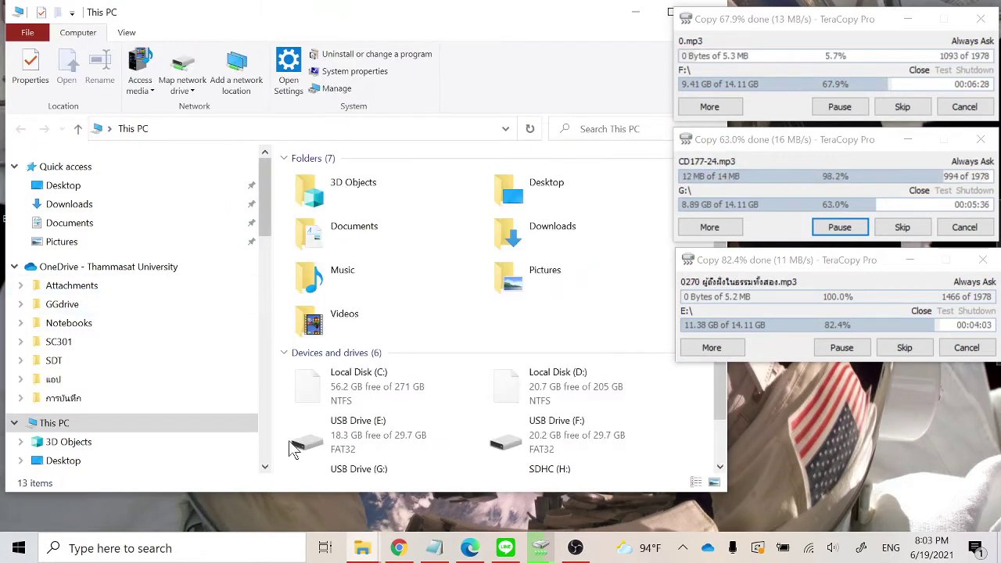
double_click(407, 384)
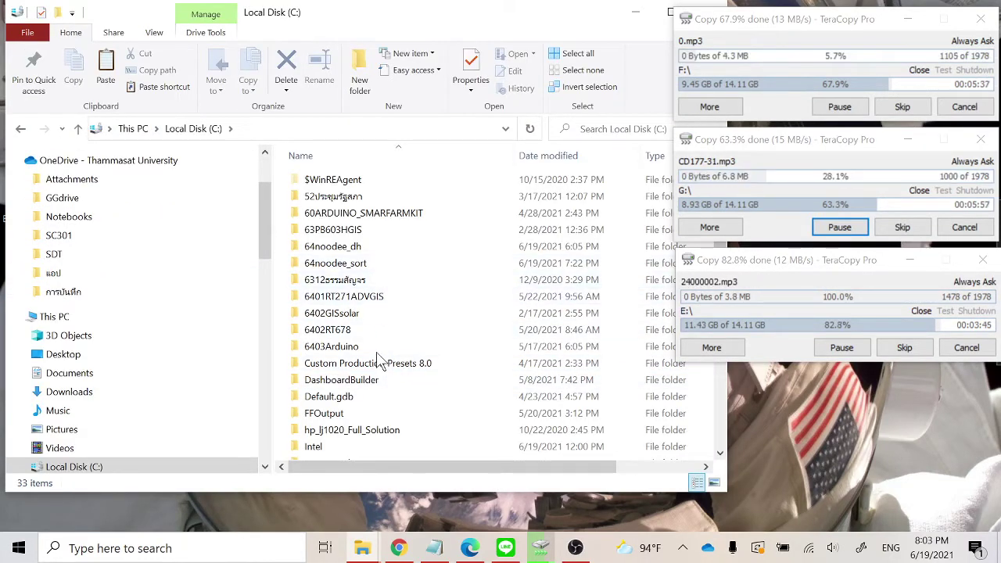
mouse_move(360, 205)
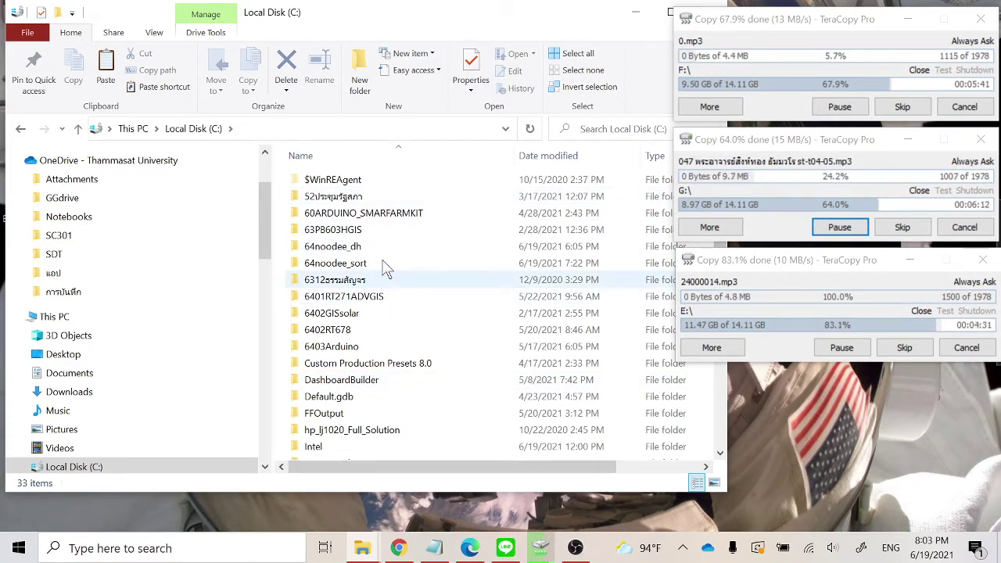
double_click(385, 250)
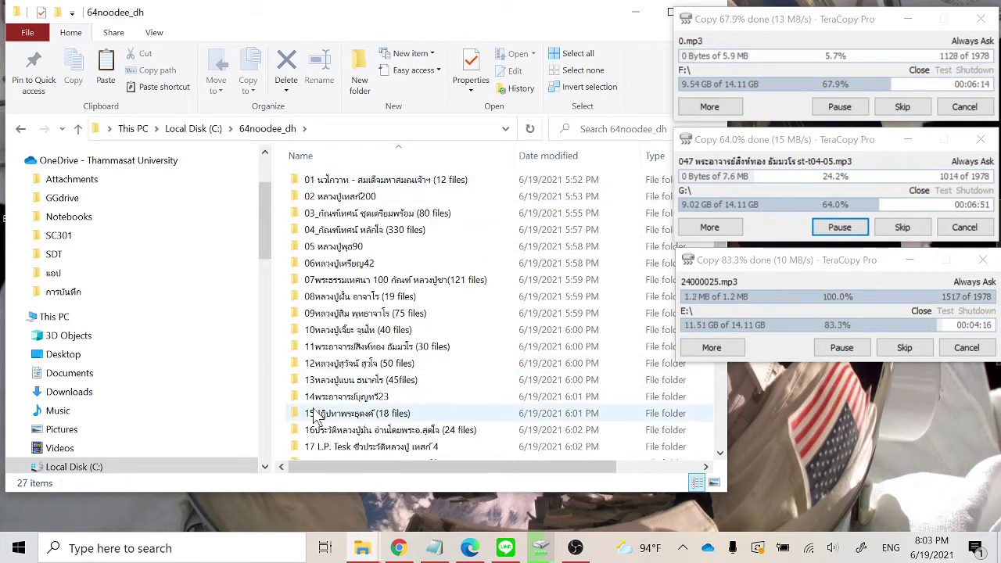
scroll(313, 419, "down", 4)
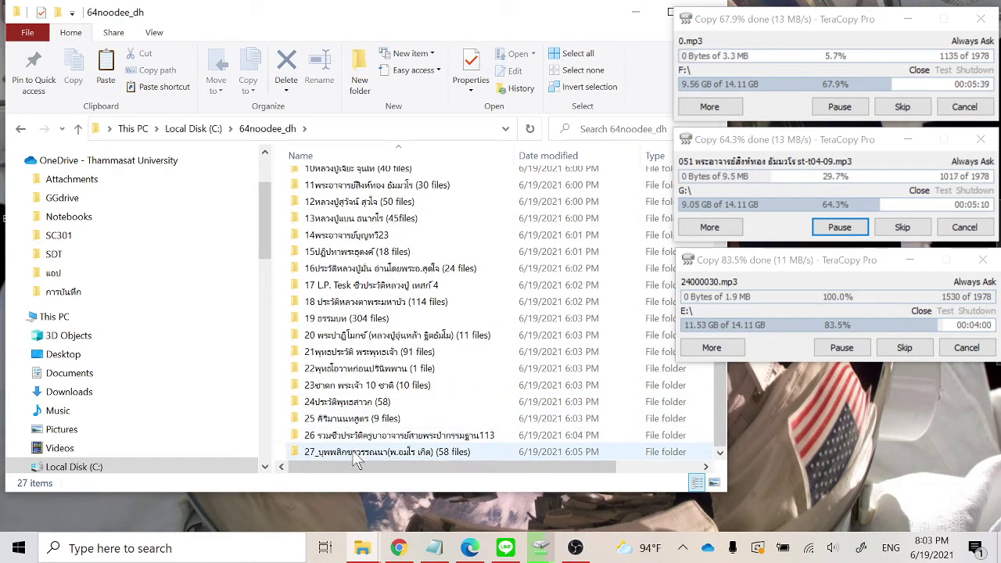
scroll(356, 461, "up", 4)
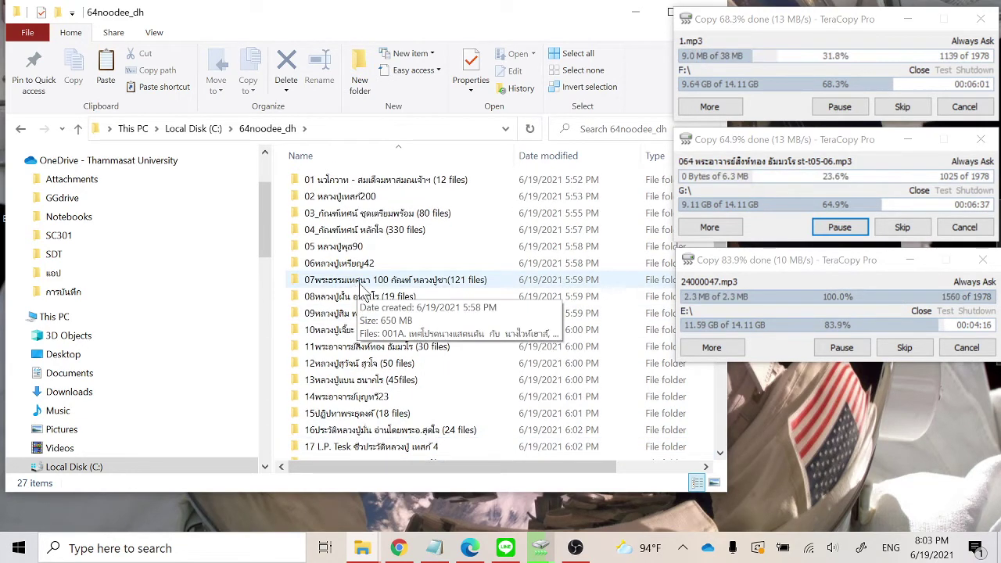
left_click(636, 14)
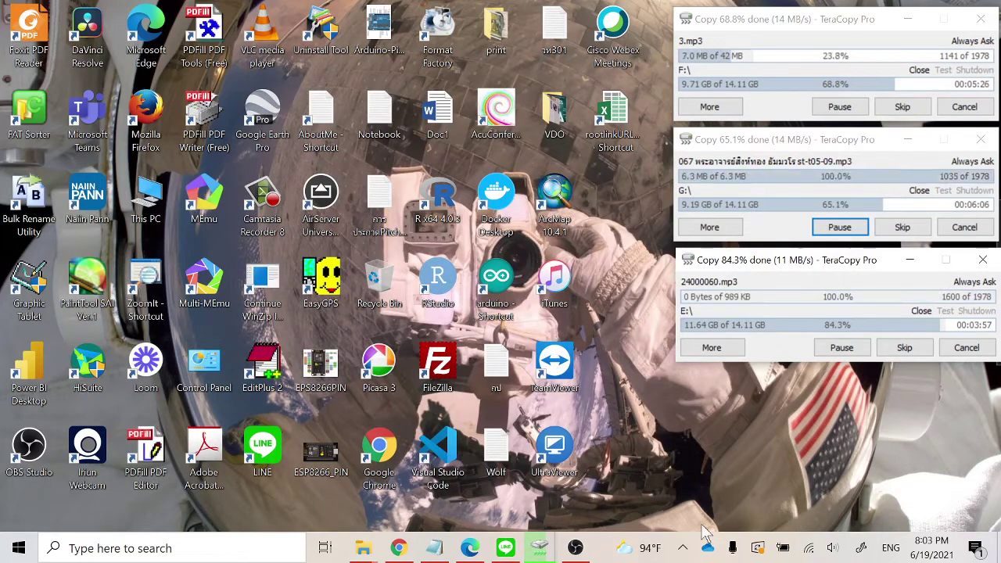
- Switch to the note file in Notepad, move its window clear of the copy windows and copy the whole web address
left_click(436, 549)
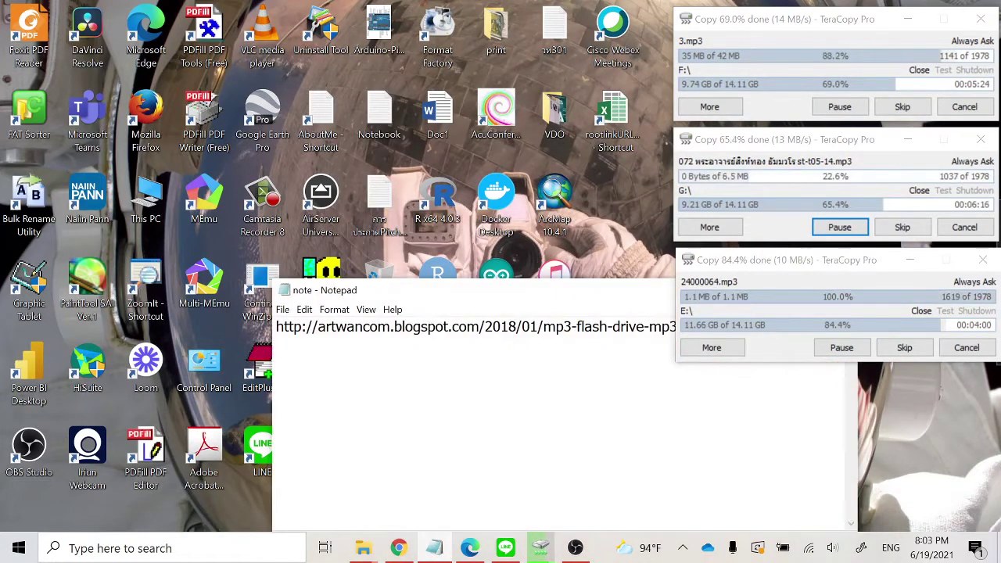
left_click_drag(321, 307, 141, 325)
key("ctrl+a")
key("ctrl+c")
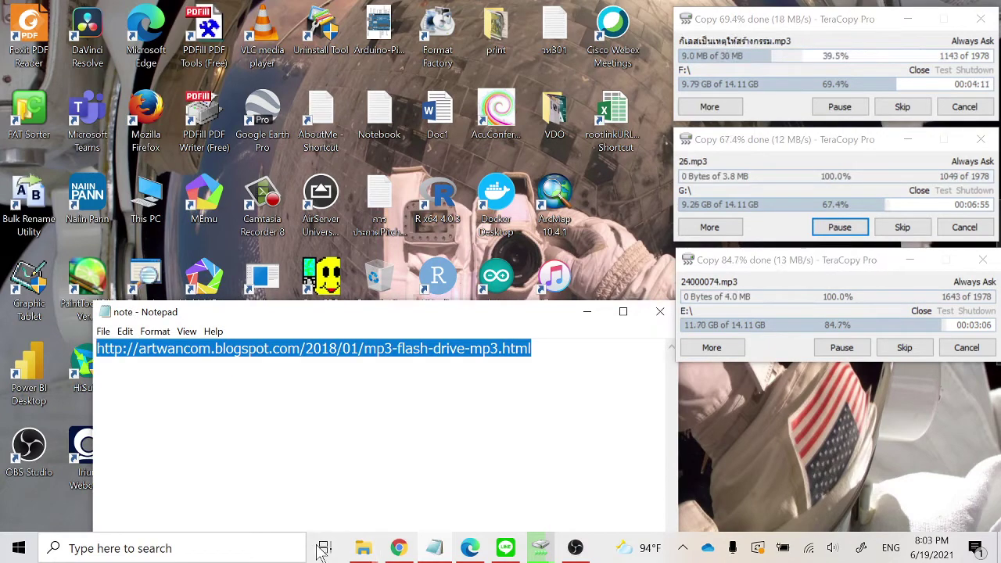
- Switch to Chrome and open the copied artwancom.blogspot.com address in a new tab
left_click(397, 548)
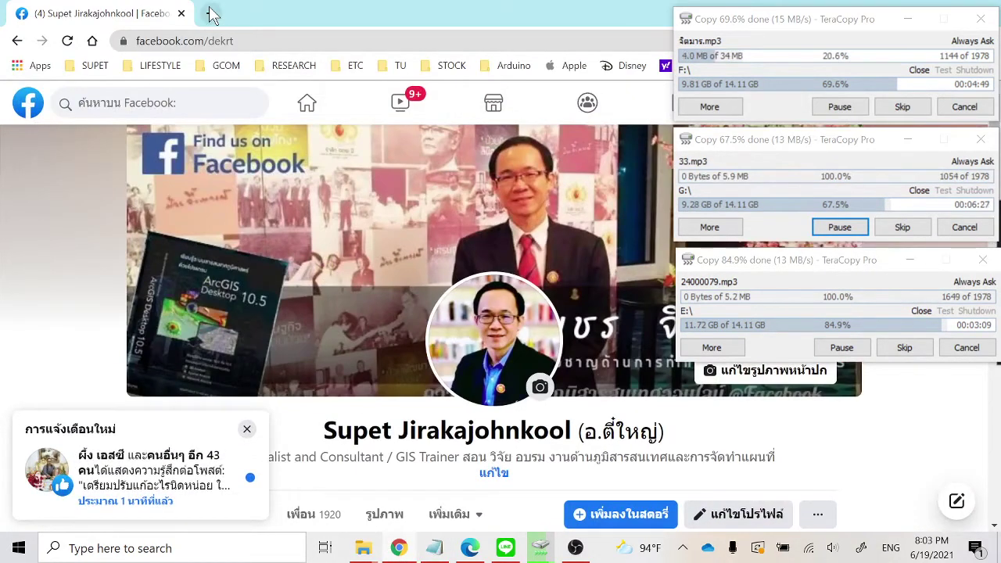
key("ctrl+t")
key("ctrl+v")
key("Return")
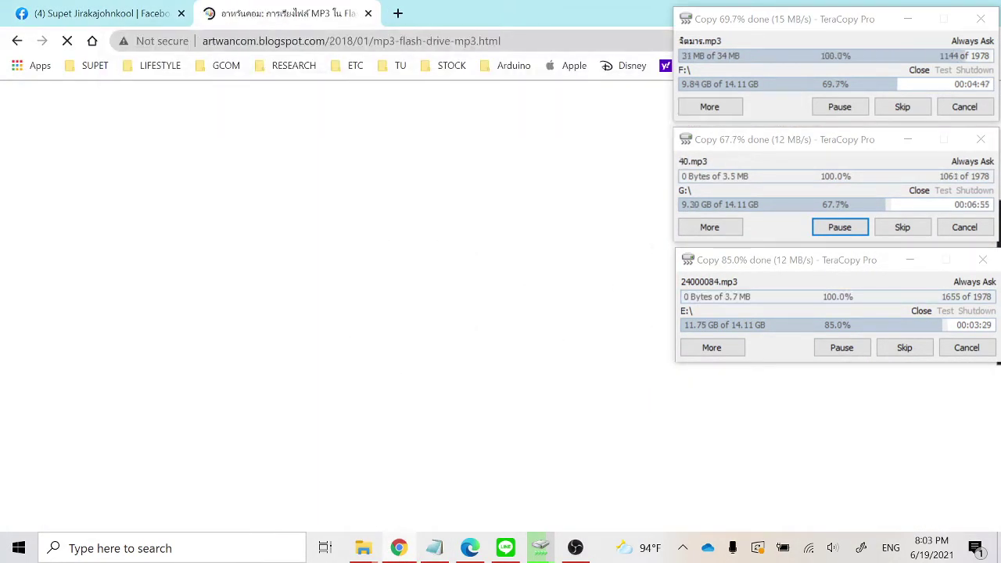
- Read the article's MP3 sorting instructions and preview the linked FatSorter-1.0.4-1.zip, closing the preview when done
scroll(110, 187, "down", 1)
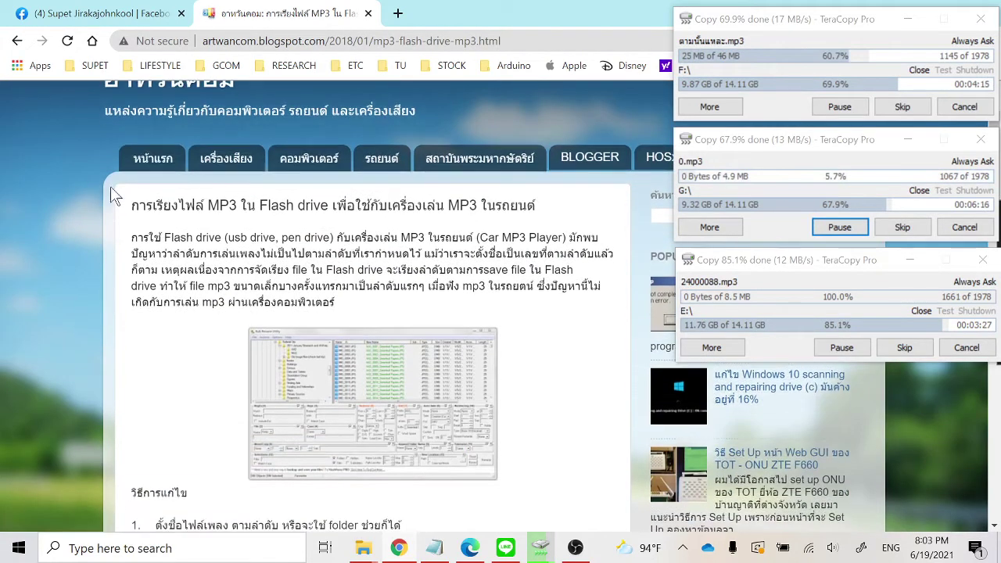
scroll(171, 180, "up", 1)
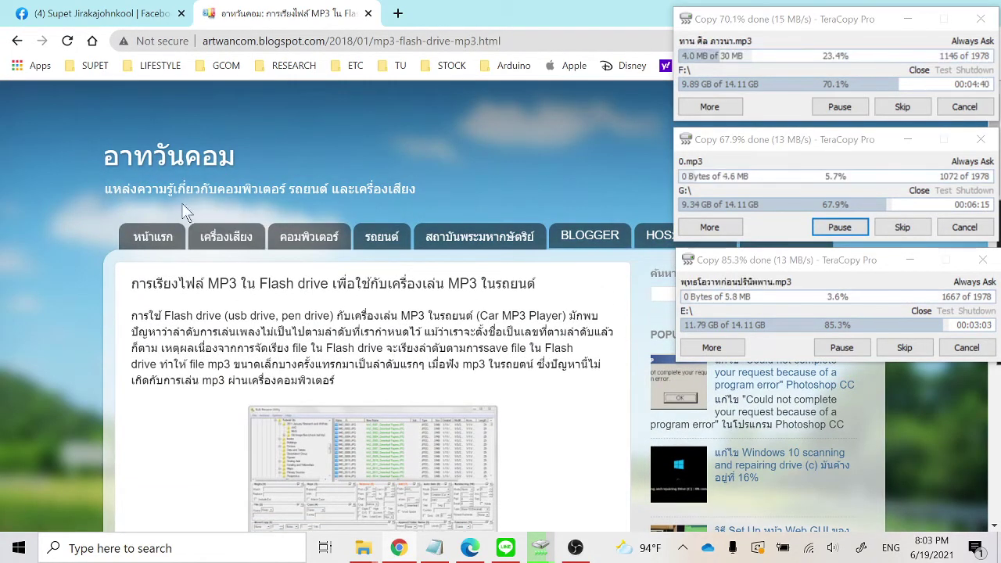
scroll(171, 258, "down", 9)
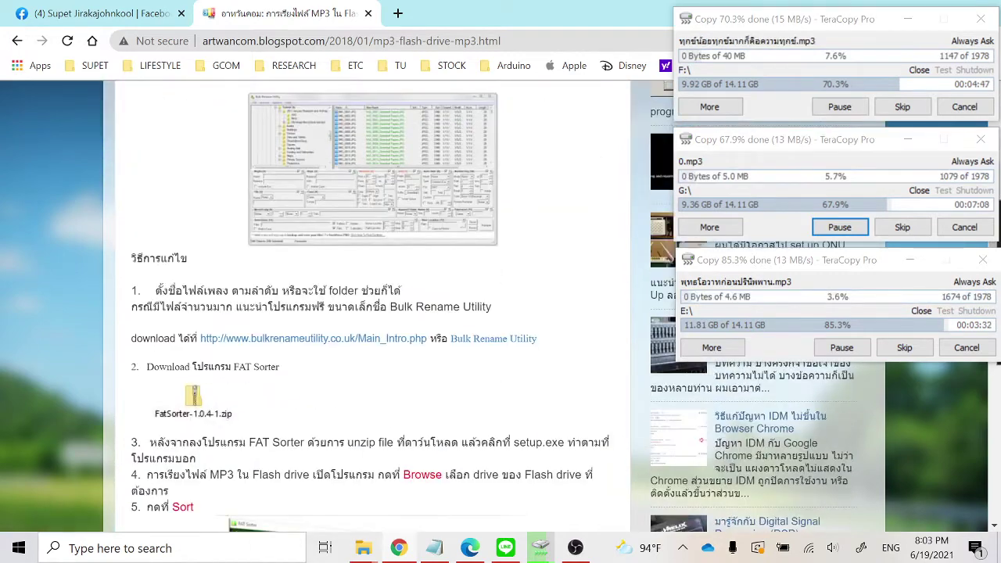
scroll(199, 247, "up", 1)
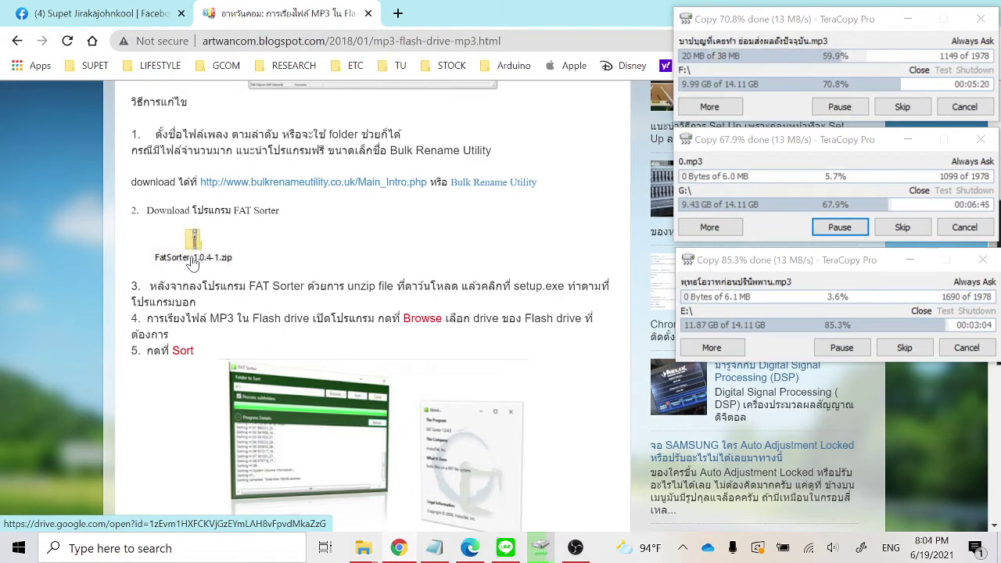
left_click(198, 258)
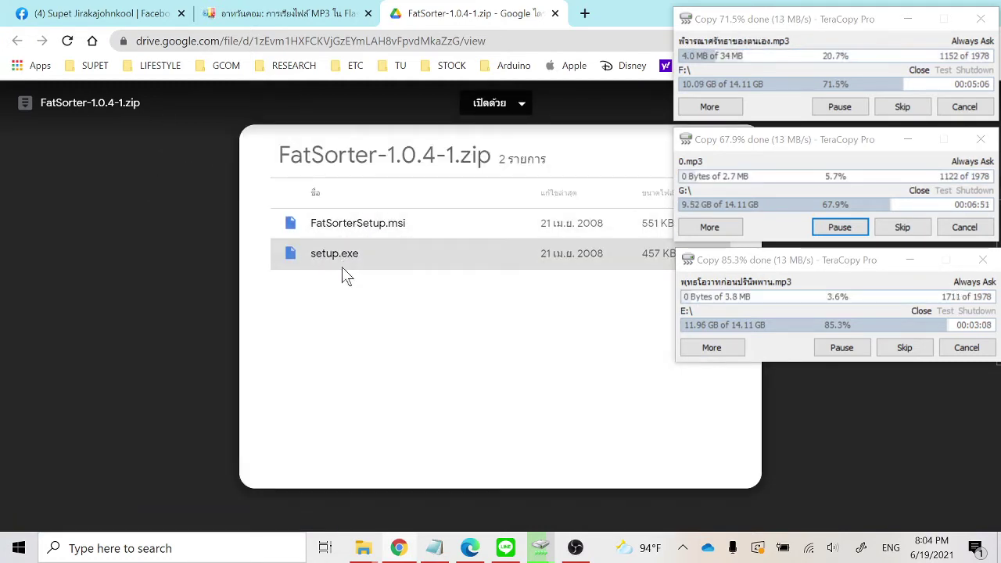
left_click(555, 14)
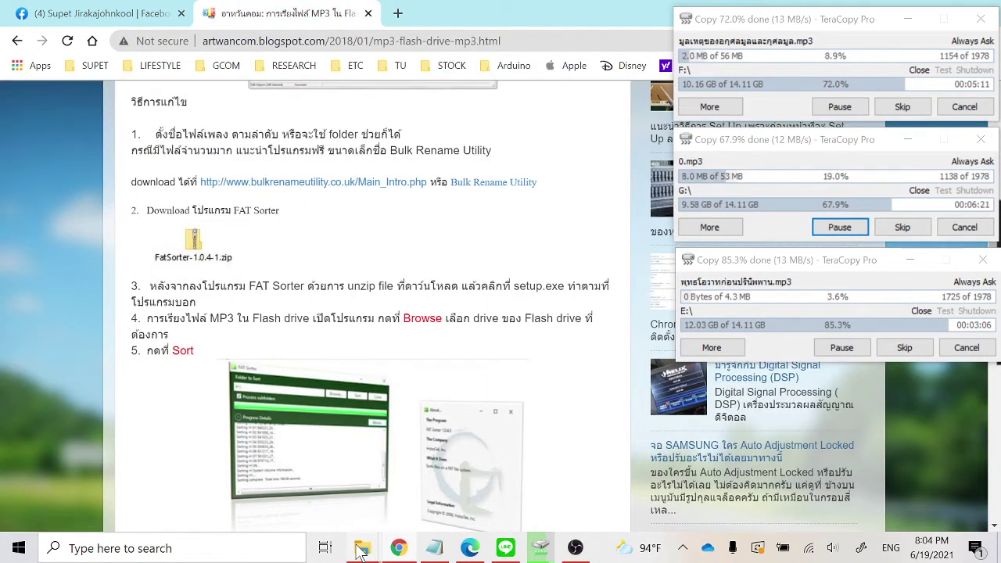
- Switch to the FatSorter-1.0.4-1 folder in File Explorer and select the setup application
mouse_move(376, 552)
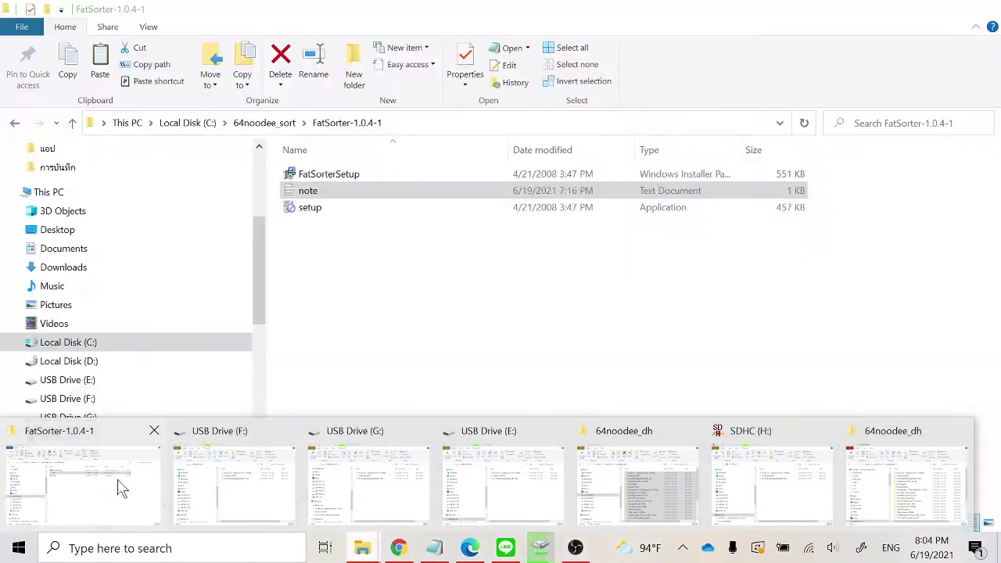
left_click(121, 486)
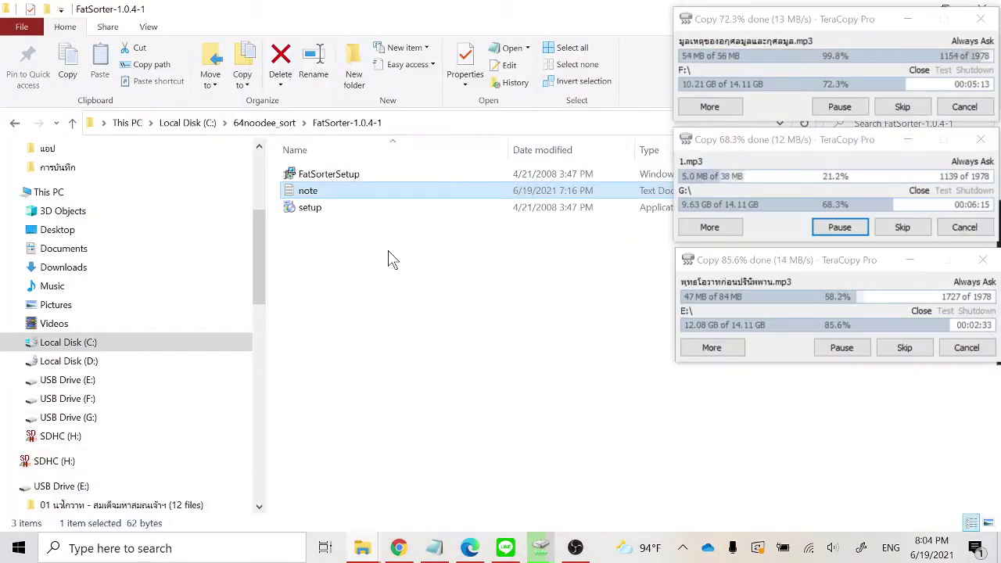
left_click(292, 211)
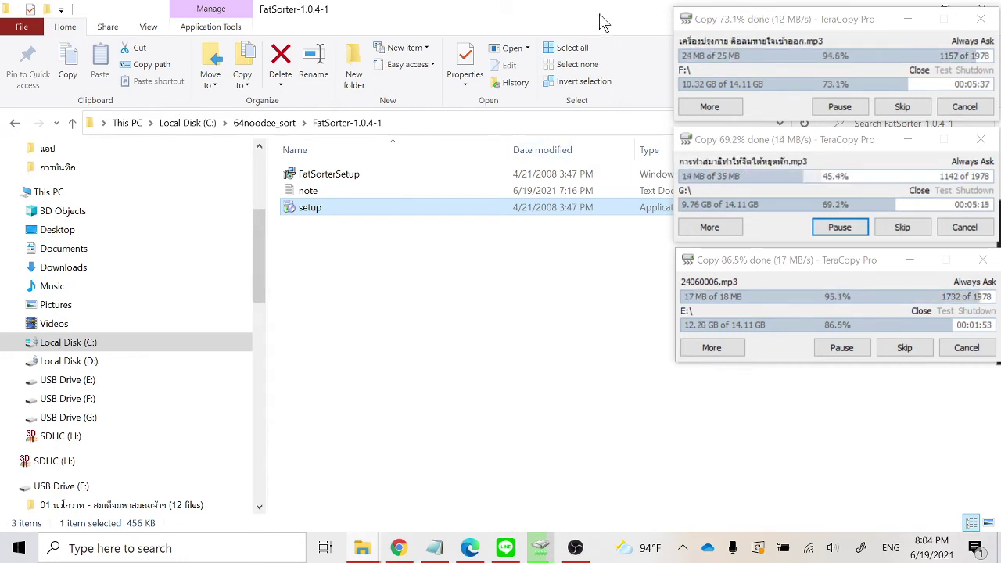
- Switch to the 64noodee_dh window, check the order of its numbered folders from 01 to 27 and minimise it
left_click(367, 550)
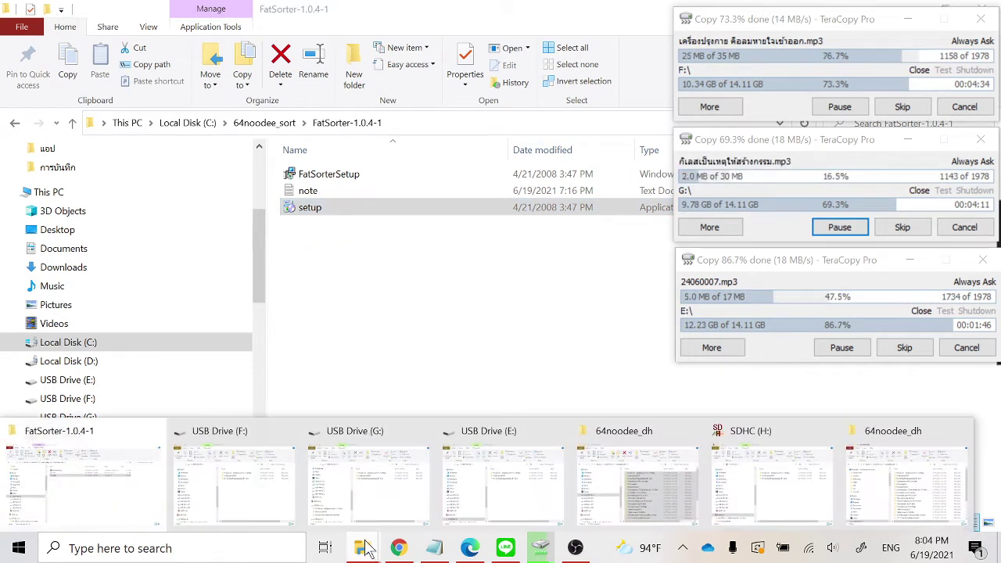
left_click(884, 475)
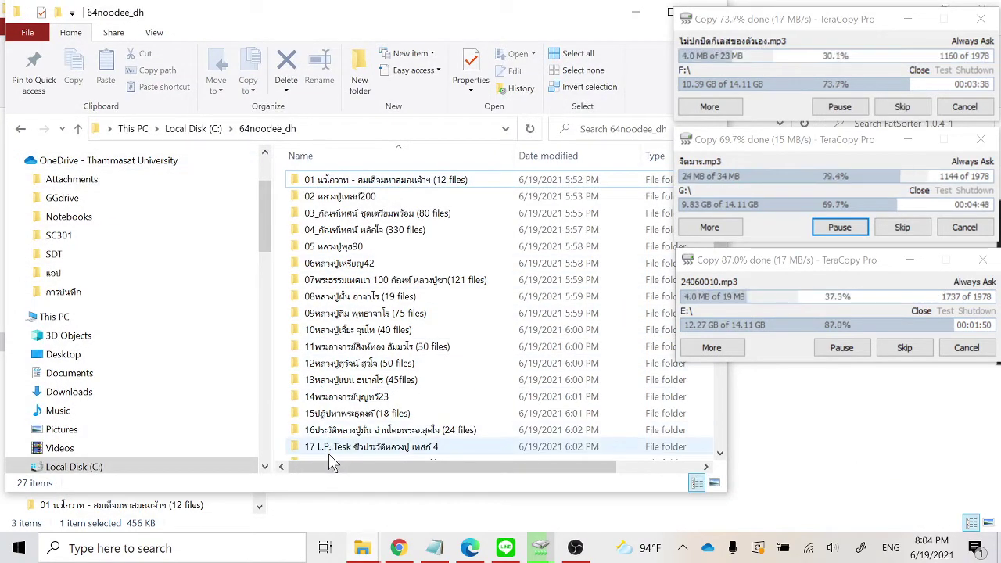
scroll(321, 297, "down", 4)
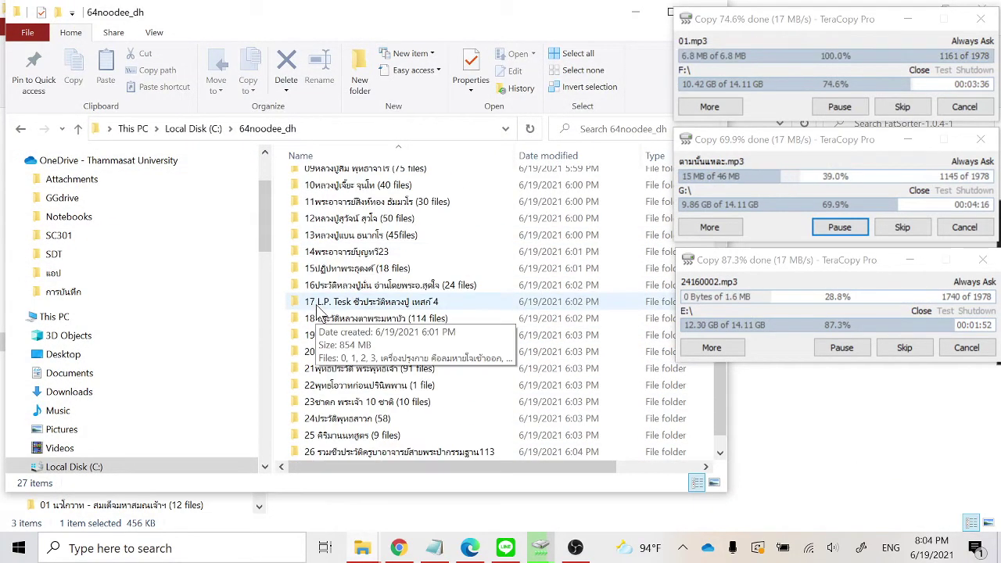
scroll(321, 313, "up", 4)
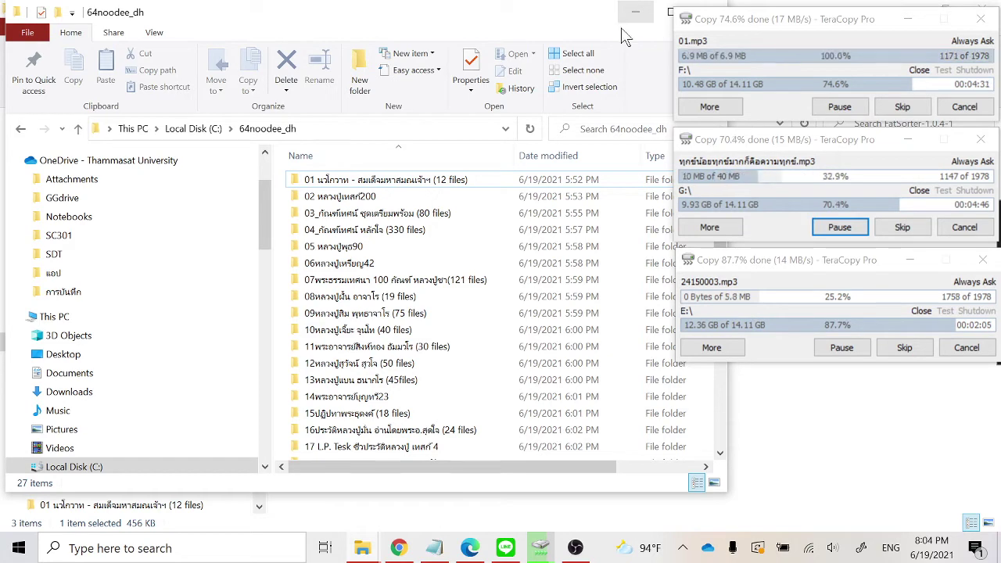
scroll(346, 261, "down", 3)
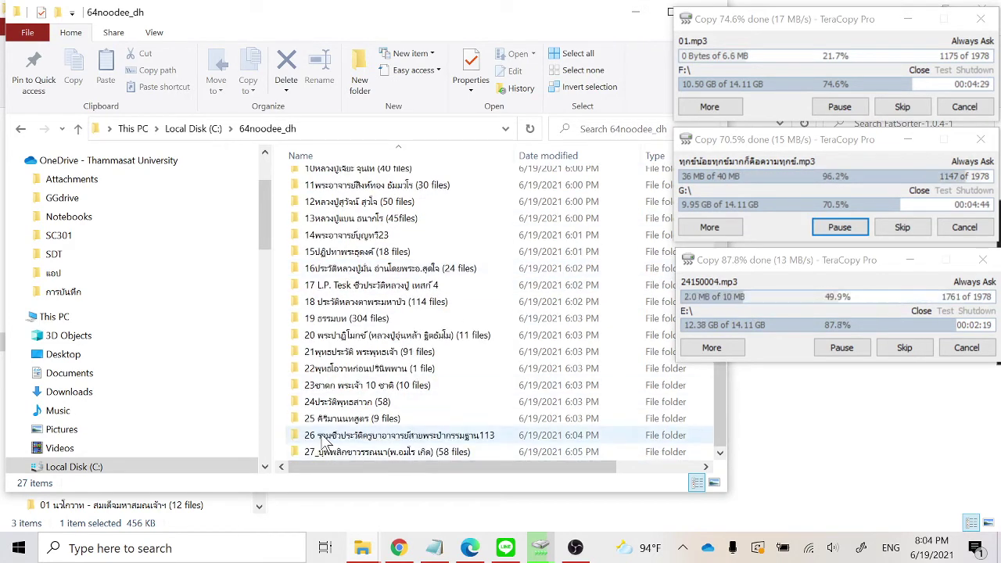
left_click(636, 12)
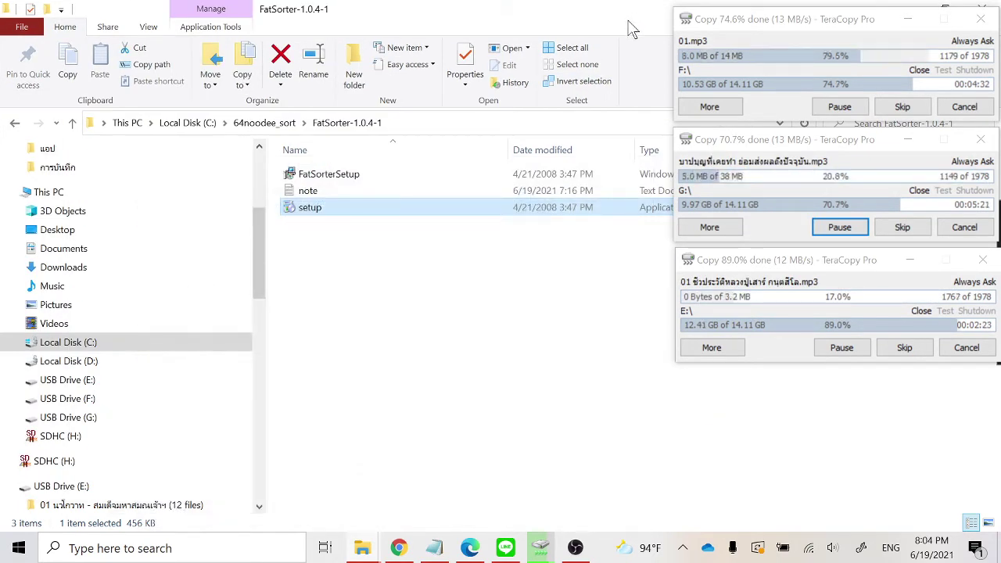
- Display the contents of SDHC (H:) and move the drive F: copy window below the drive E: one
scroll(239, 482, "down", 2)
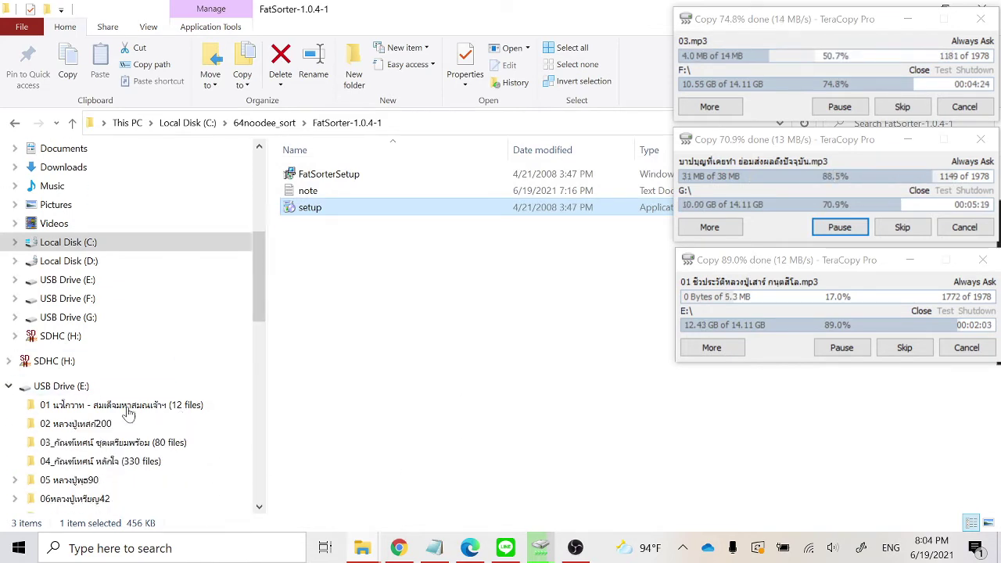
left_click(102, 343)
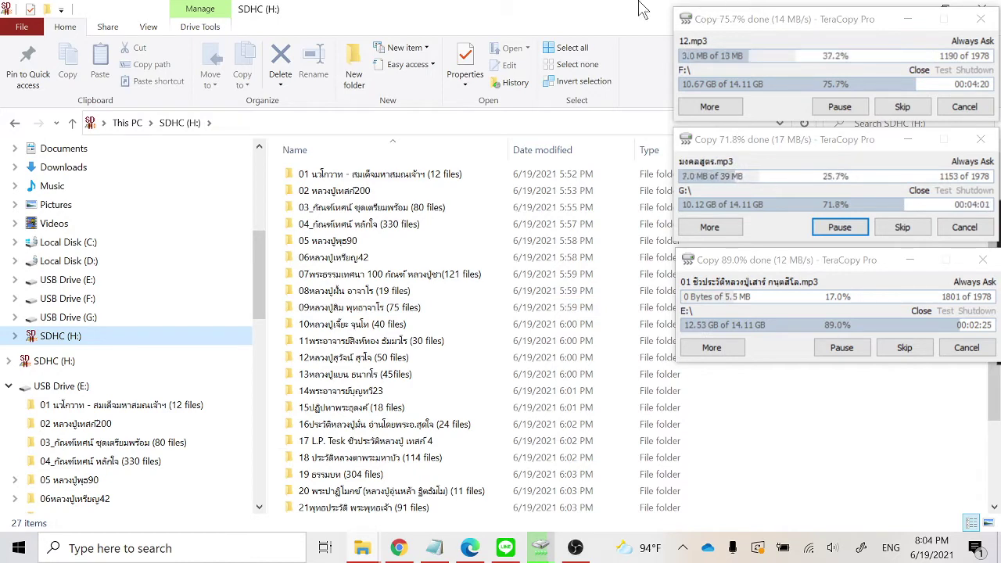
left_click_drag(760, 27, 772, 389)
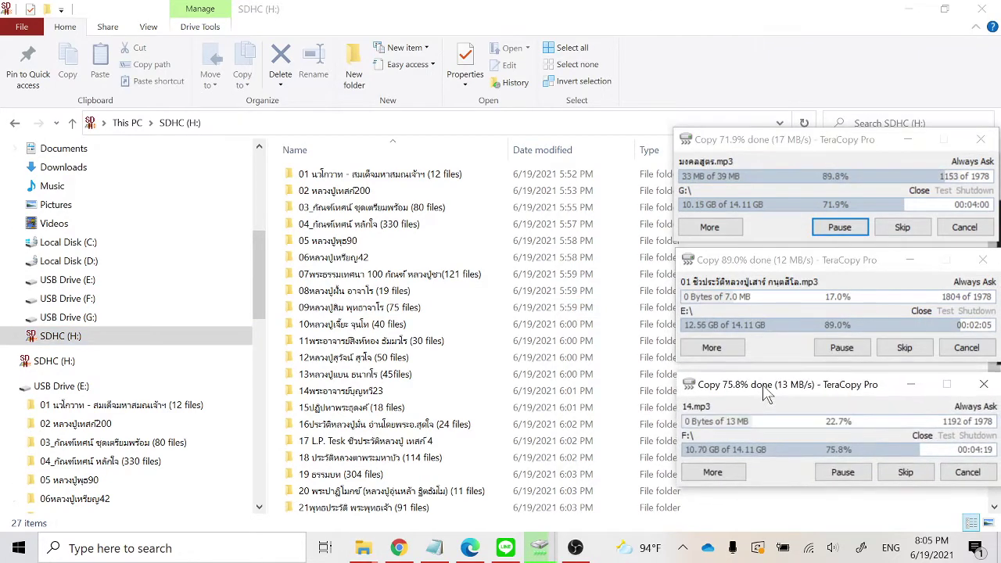
- Look at the folders on USB Drive (F:) in its own window and return to the SDHC (H:) window
mouse_move(363, 548)
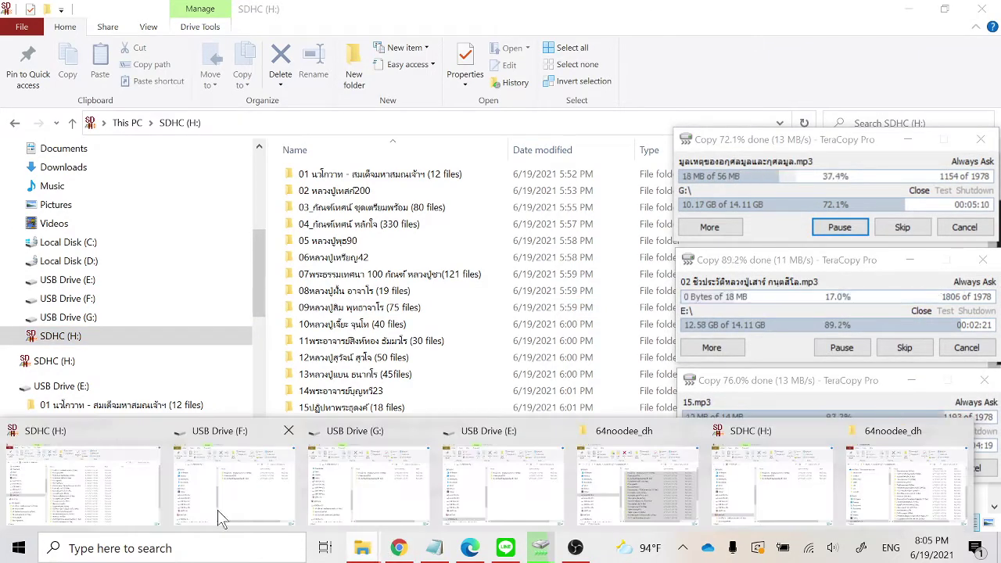
left_click(241, 501)
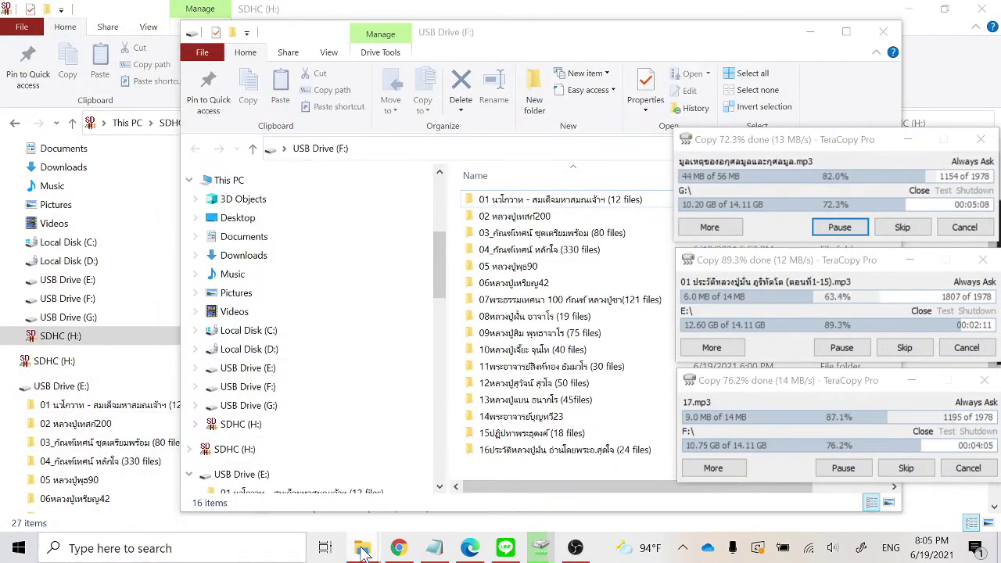
left_click(82, 485)
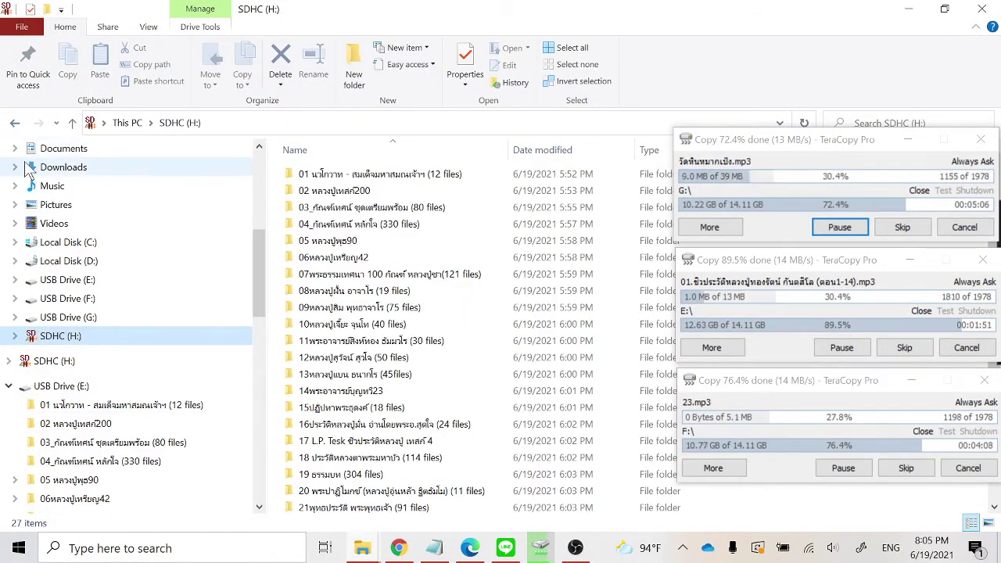
- Return to the FatSorter-1.0.4-1 folder and run the setup application as administrator
left_click(13, 126)
right_click(310, 209)
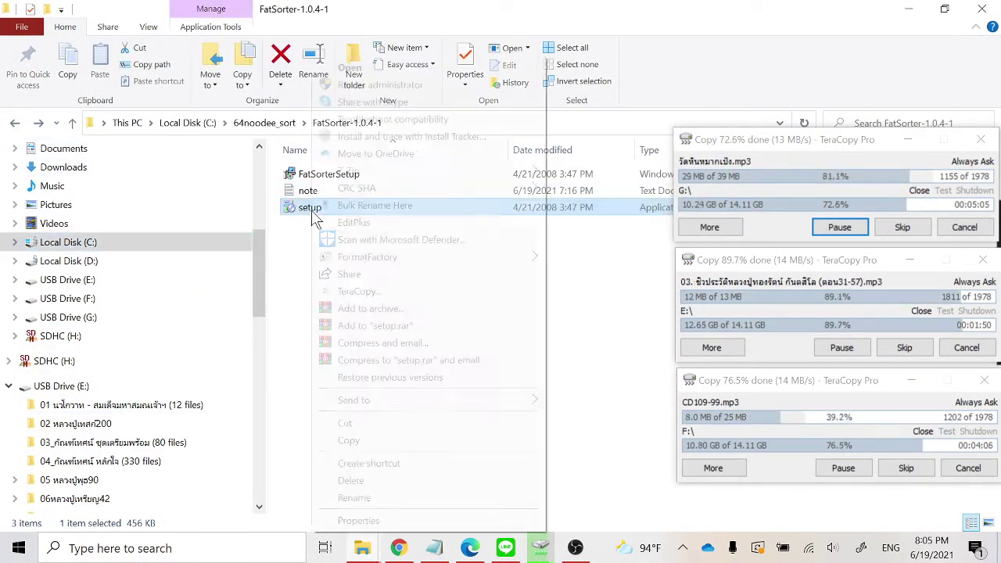
left_click(382, 86)
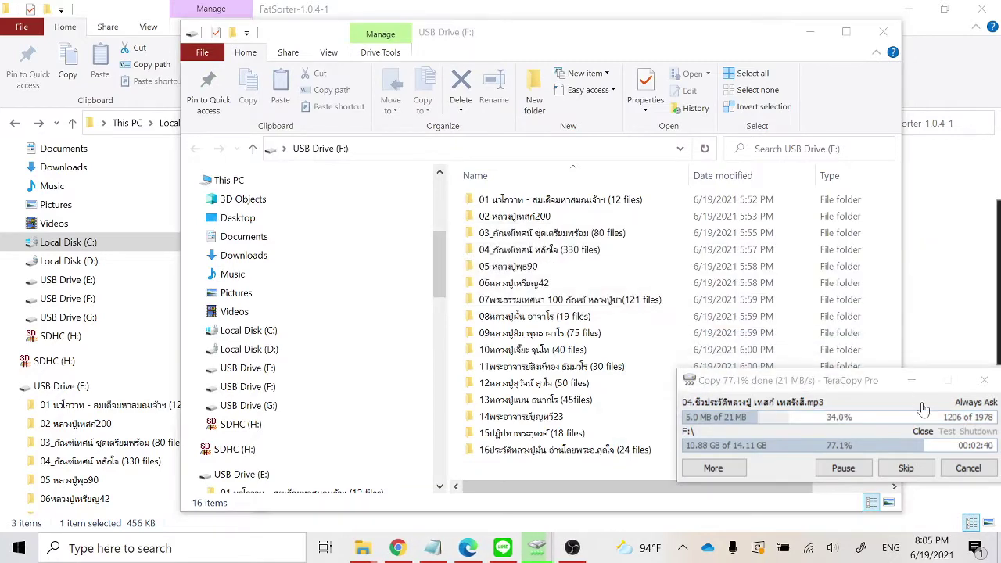
- Minimise the drive F: copy and folder windows, repair FAT Sorter with the setup wizard and close it
left_click(913, 382)
left_click(810, 32)
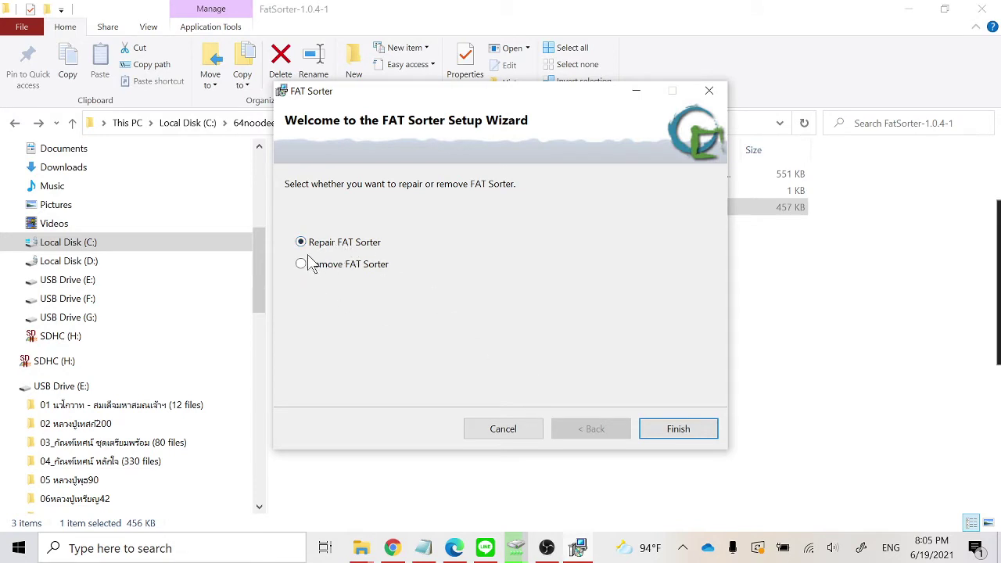
left_click(676, 430)
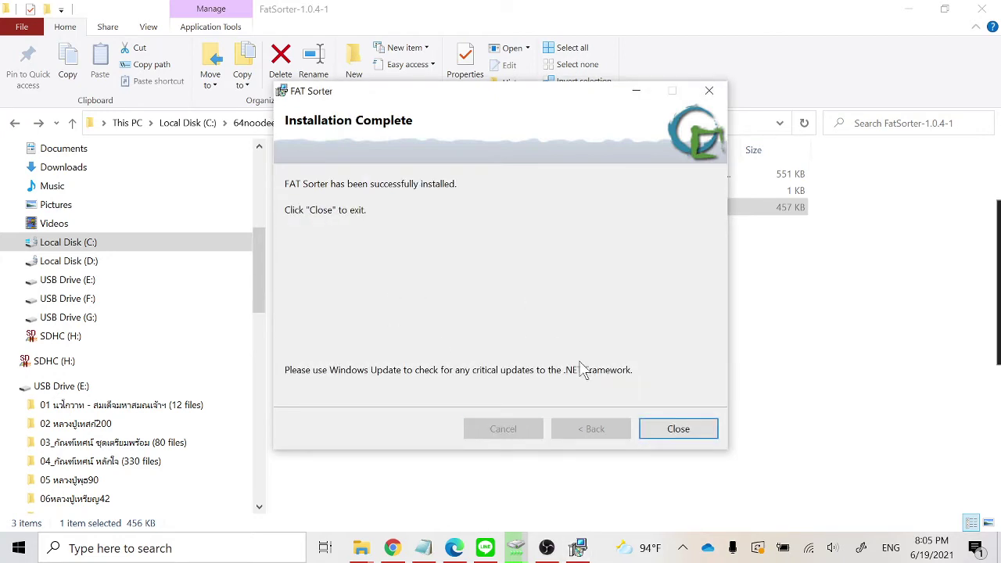
left_click(678, 431)
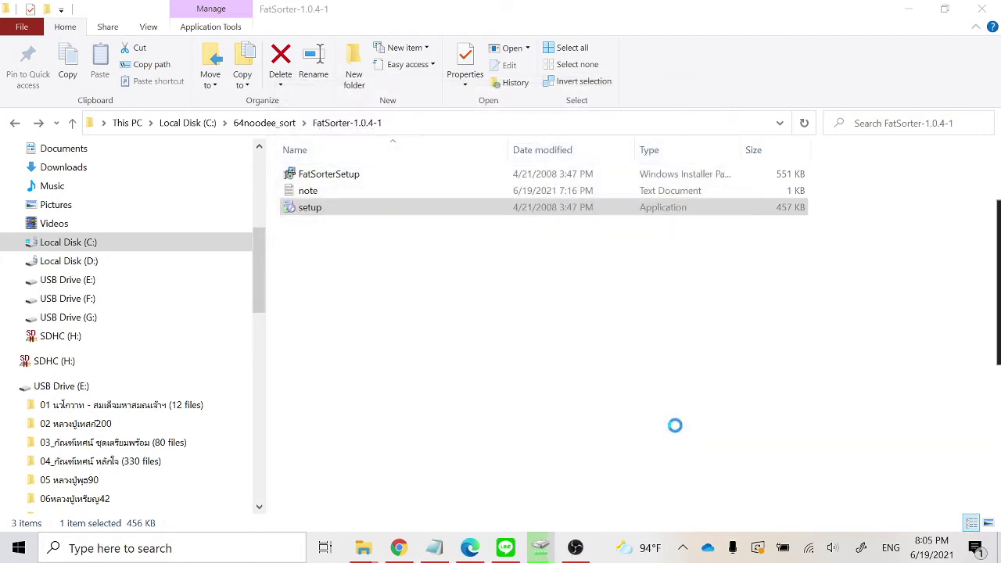
left_click(16, 552)
type("F")
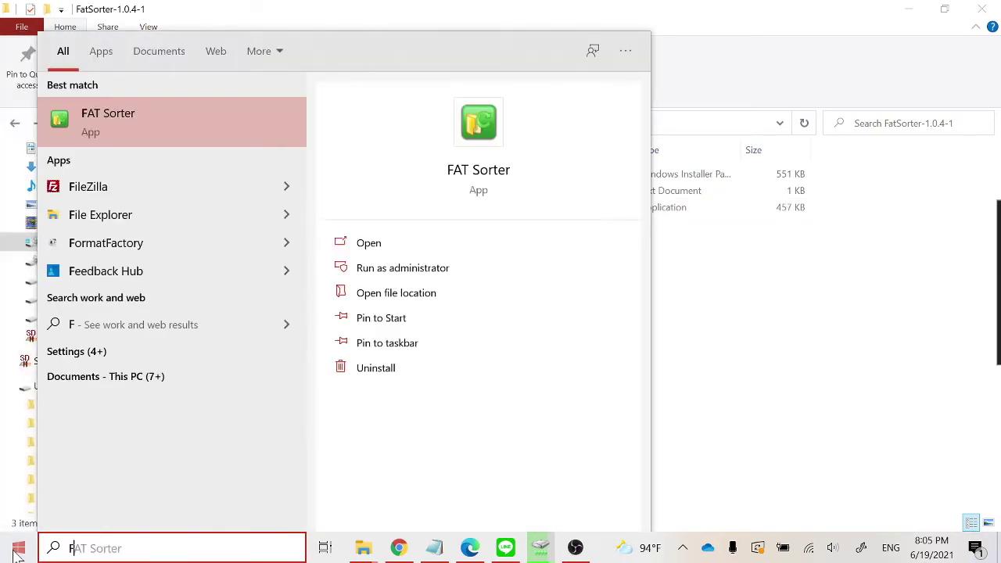
right_click(161, 123)
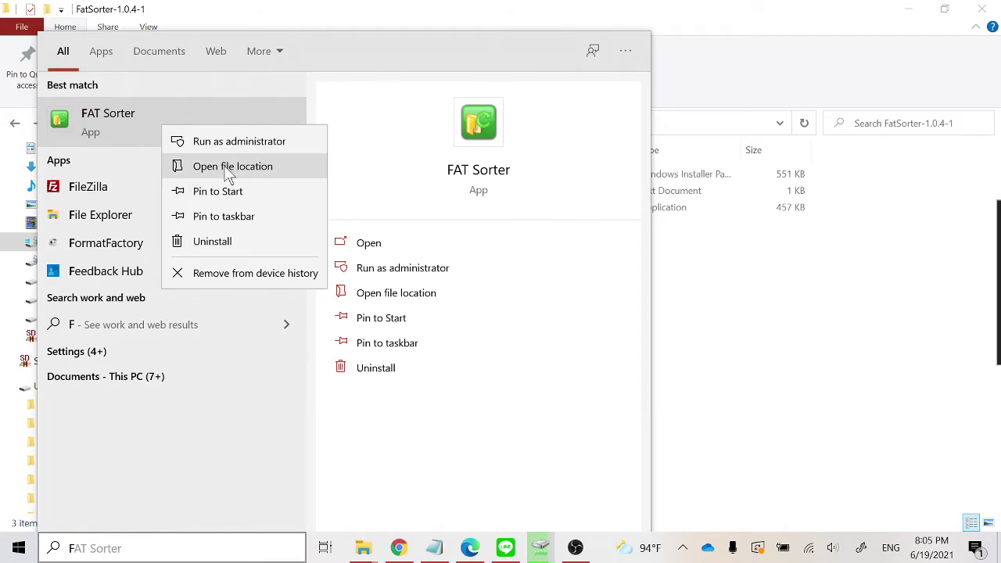
- Search Windows for FAT, open the FAT Sorter app's file location and send a shortcut of it to the desktop
left_click(17, 552)
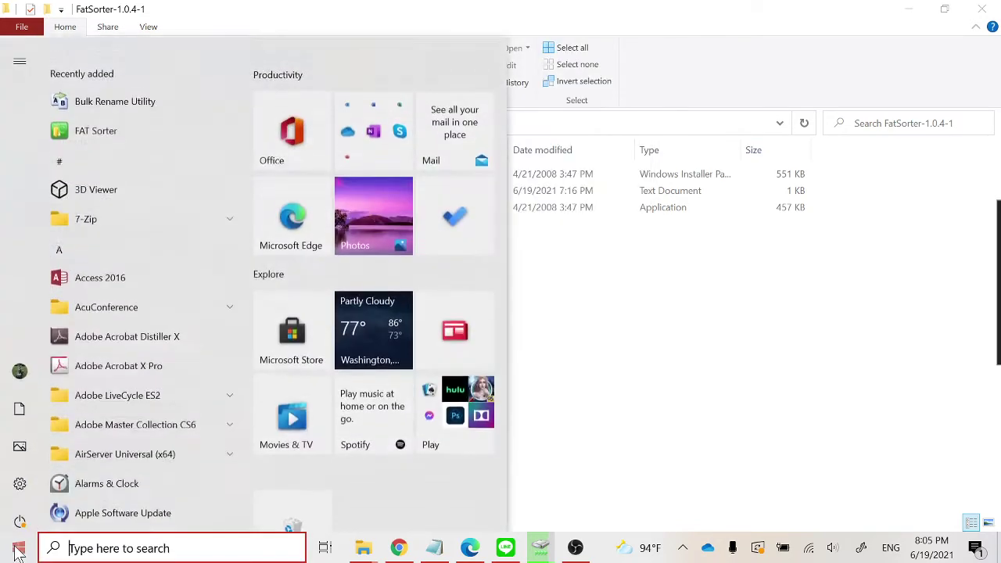
type("FA")
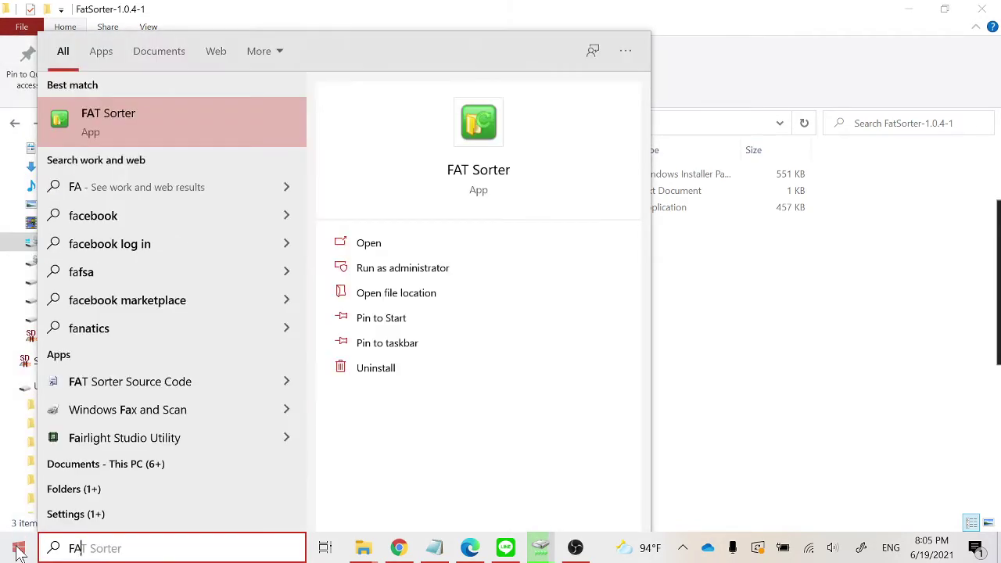
type("T")
right_click(186, 123)
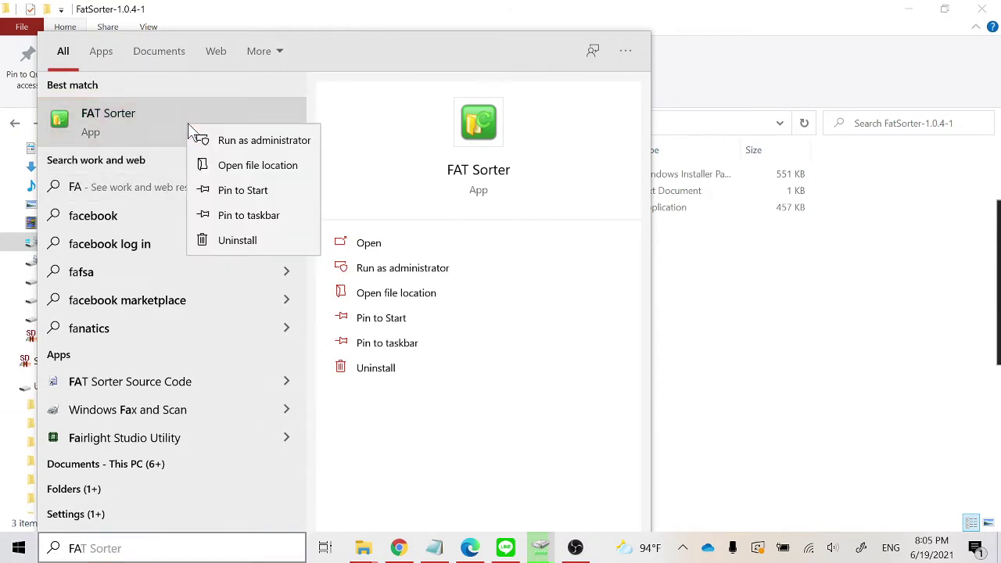
left_click(279, 176)
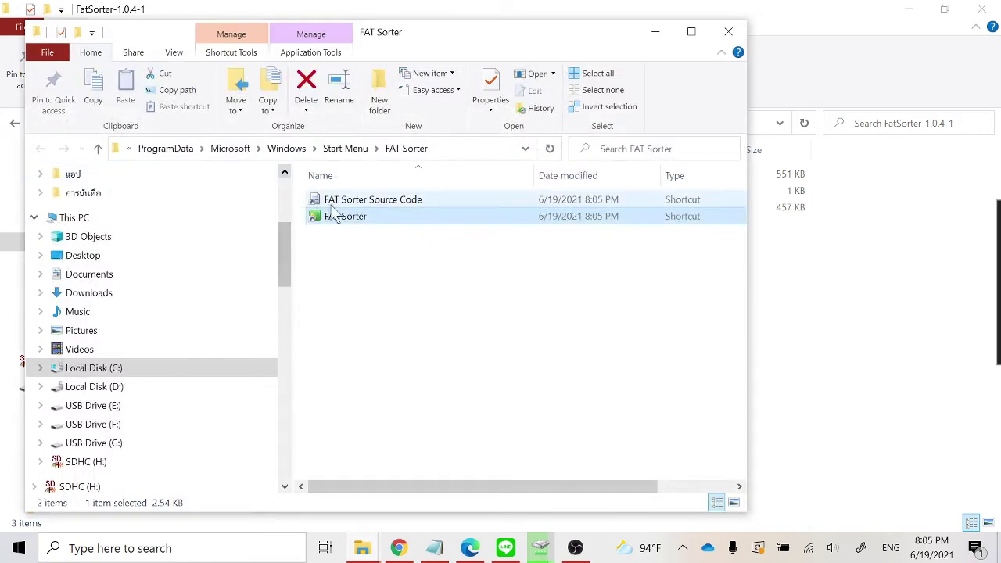
right_click(368, 227)
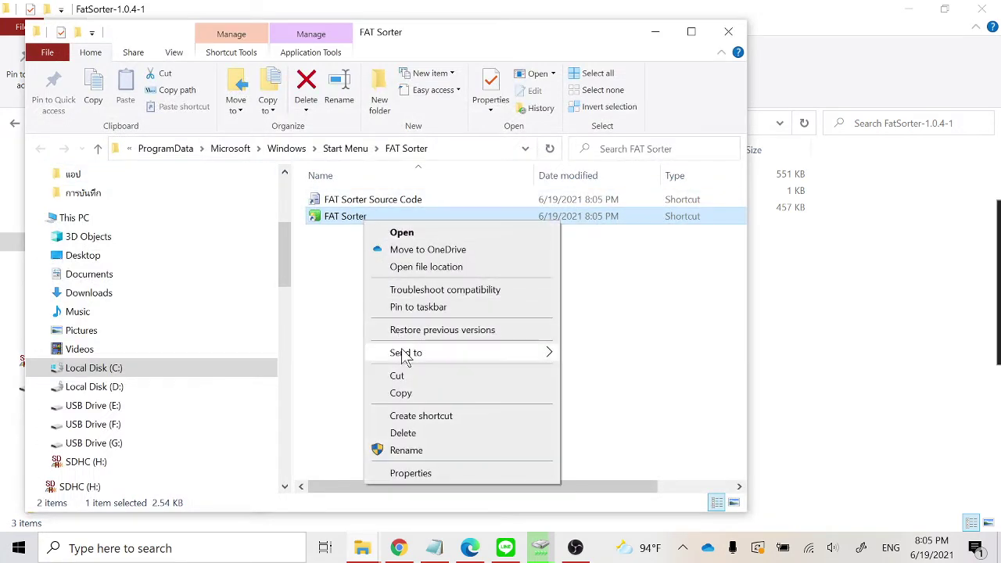
mouse_move(462, 353)
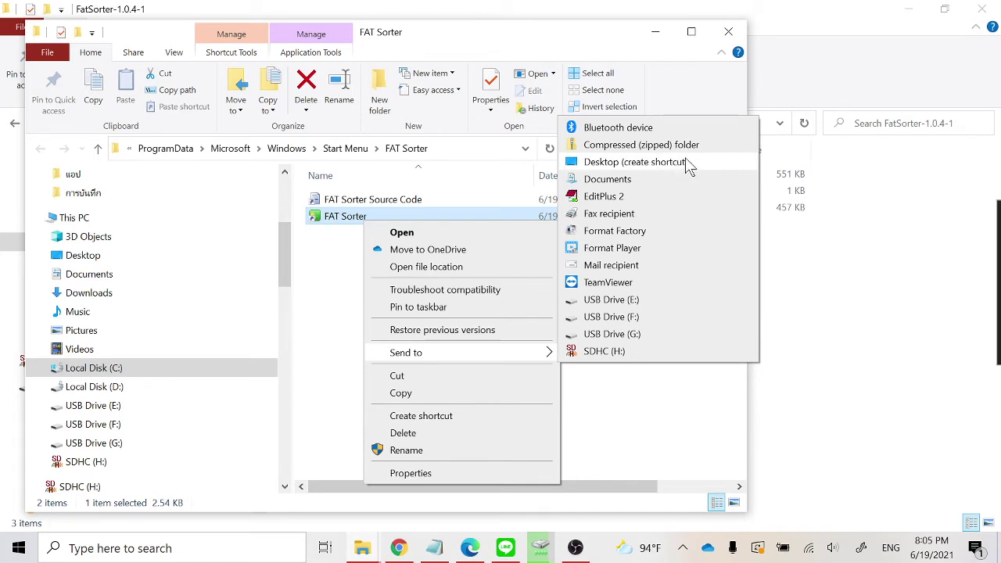
- Minimise the File Explorer windows, the browser and the note file to reveal the desktop
left_click(860, 53)
left_click(910, 15)
left_click(910, 22)
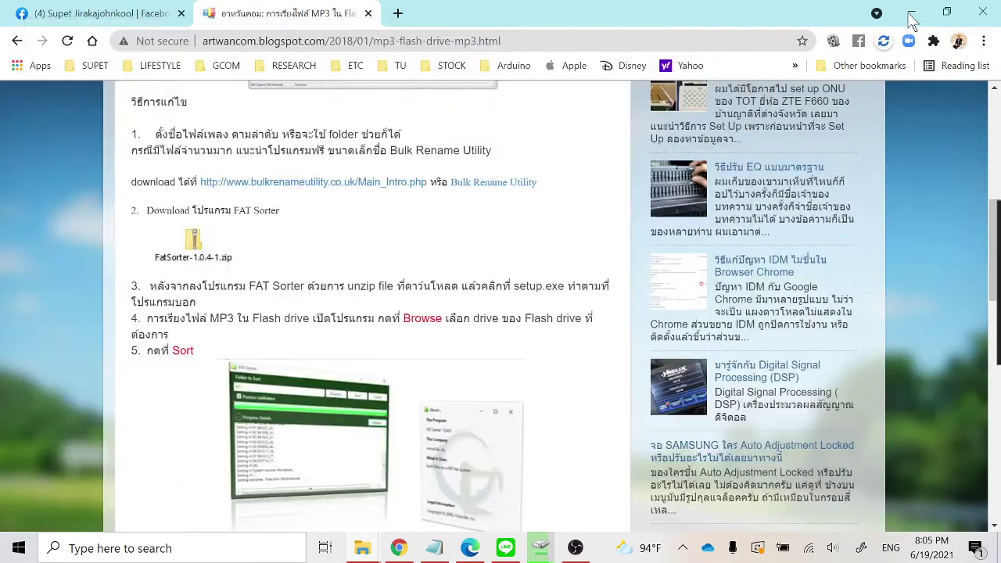
left_click(910, 16)
left_click(656, 33)
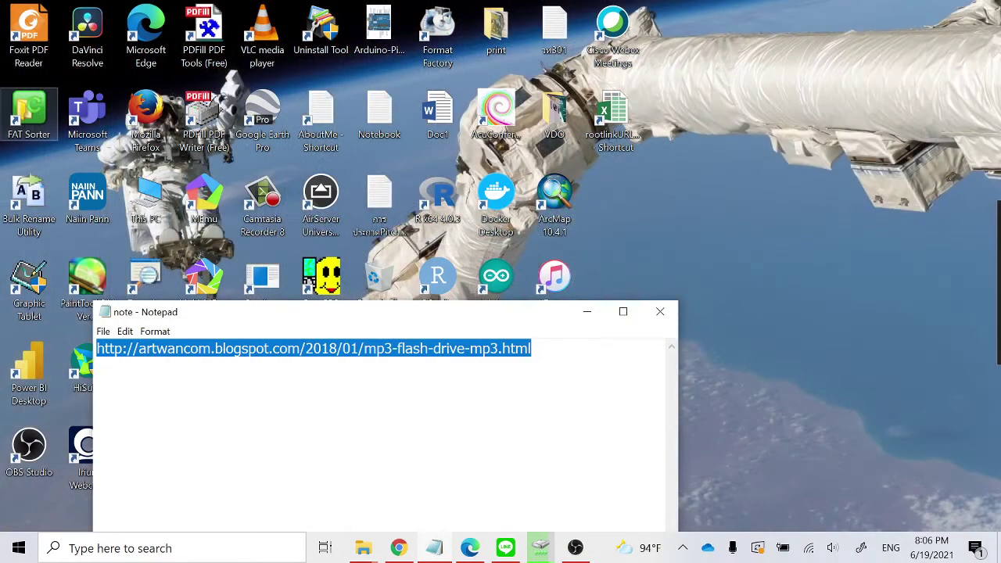
left_click(589, 313)
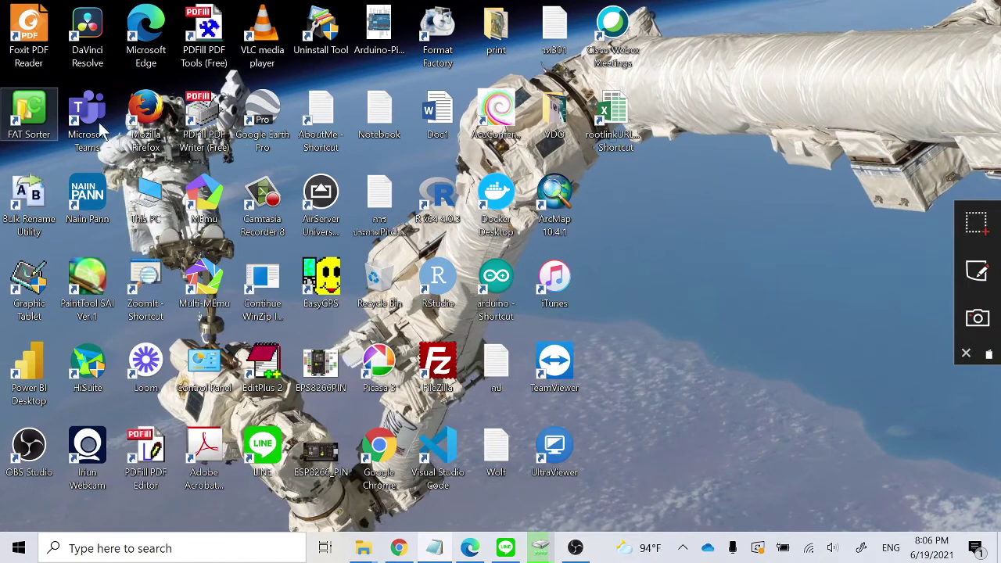
- Launch FAT Sorter from its desktop shortcut and choose SDHC (H:) as the folder to sort
double_click(29, 115)
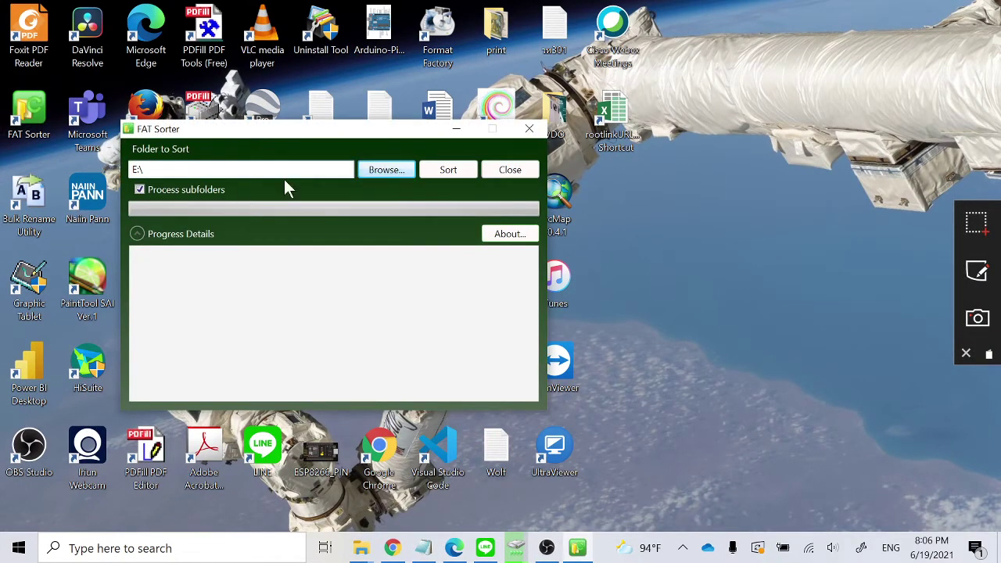
left_click(390, 171)
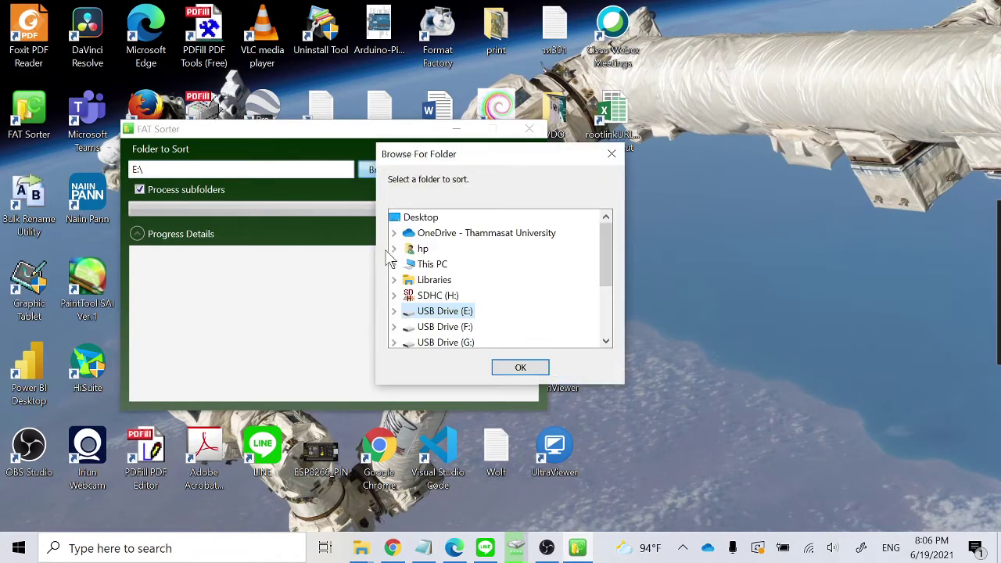
double_click(438, 298)
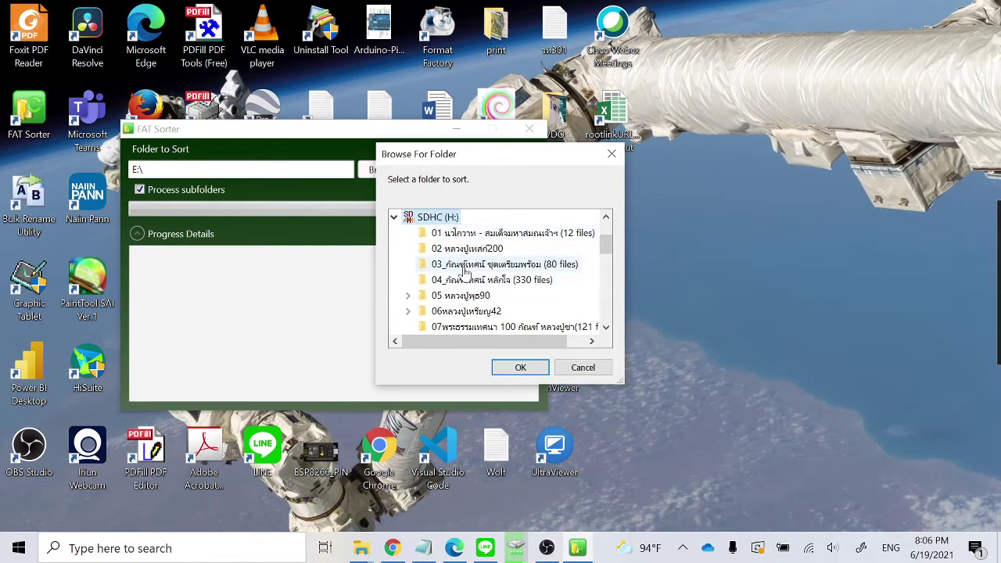
left_click(517, 374)
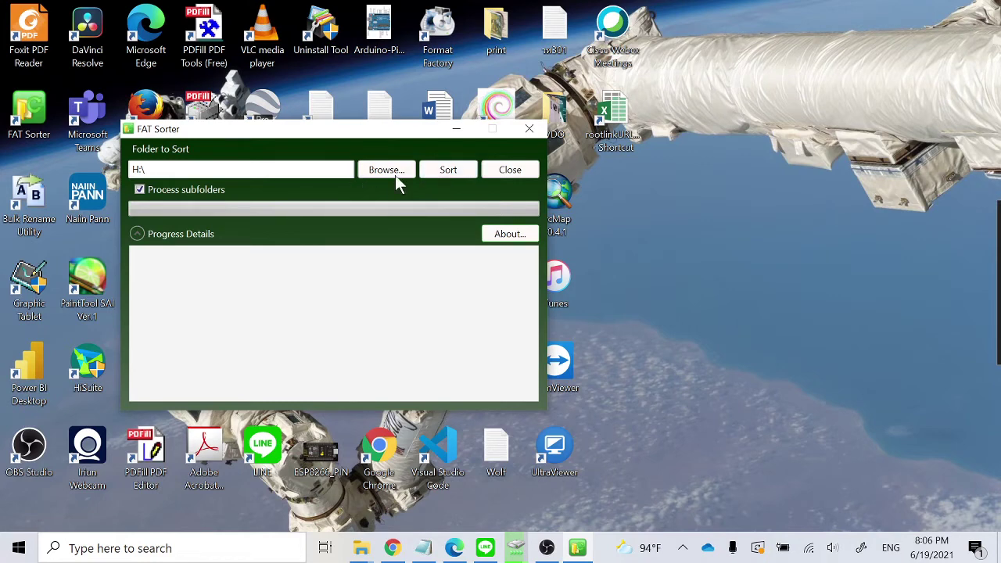
key("space")
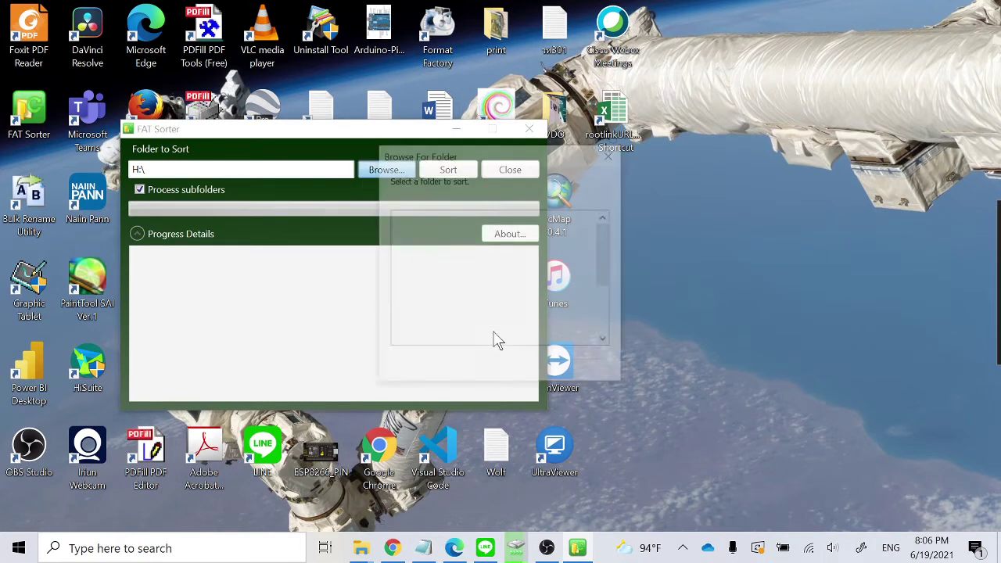
double_click(455, 301)
left_click(519, 373)
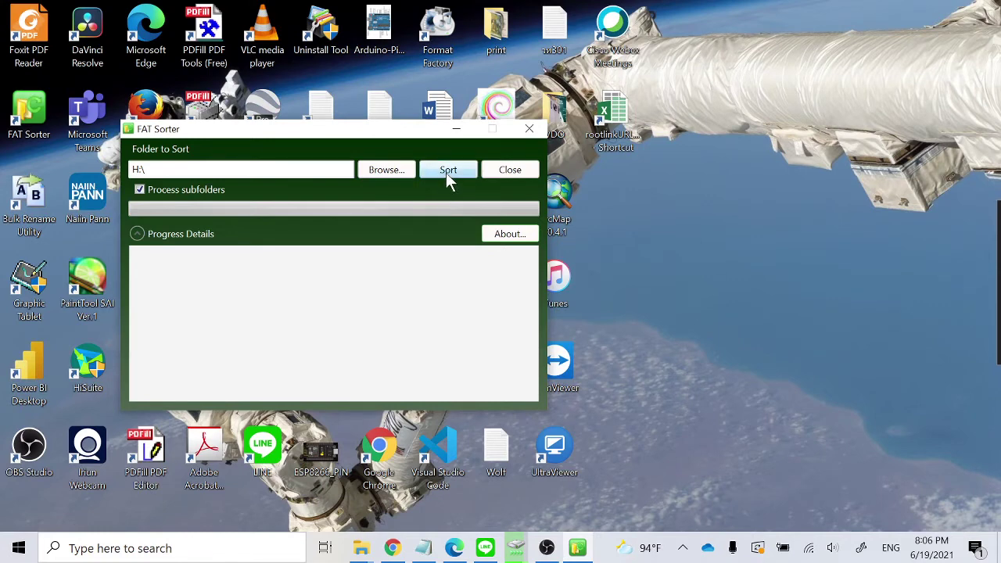
- Sort drive H: with its subfolders, dismiss the completion message and look back through the progress details
left_click(448, 176)
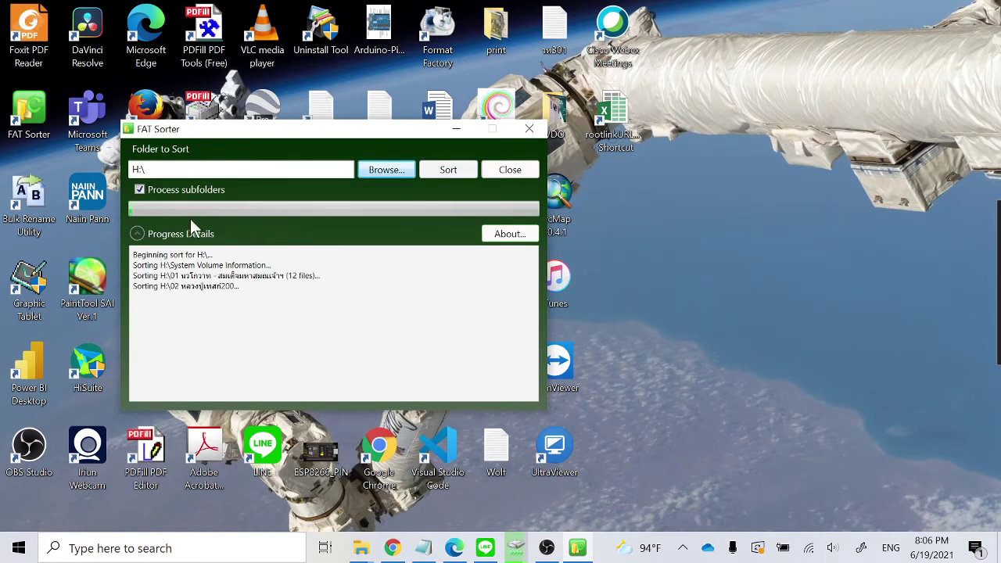
left_click(159, 240)
left_click(162, 243)
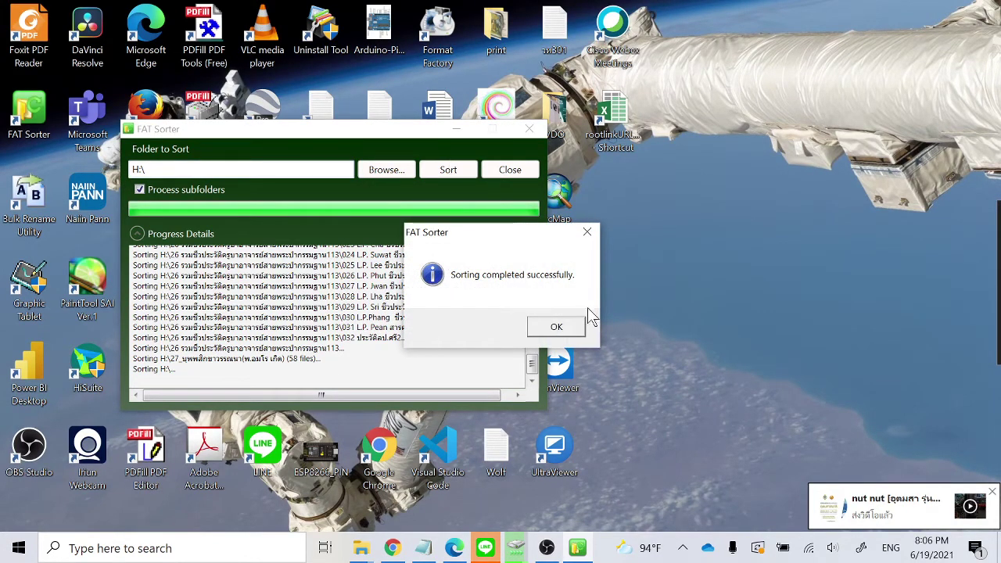
left_click(569, 327)
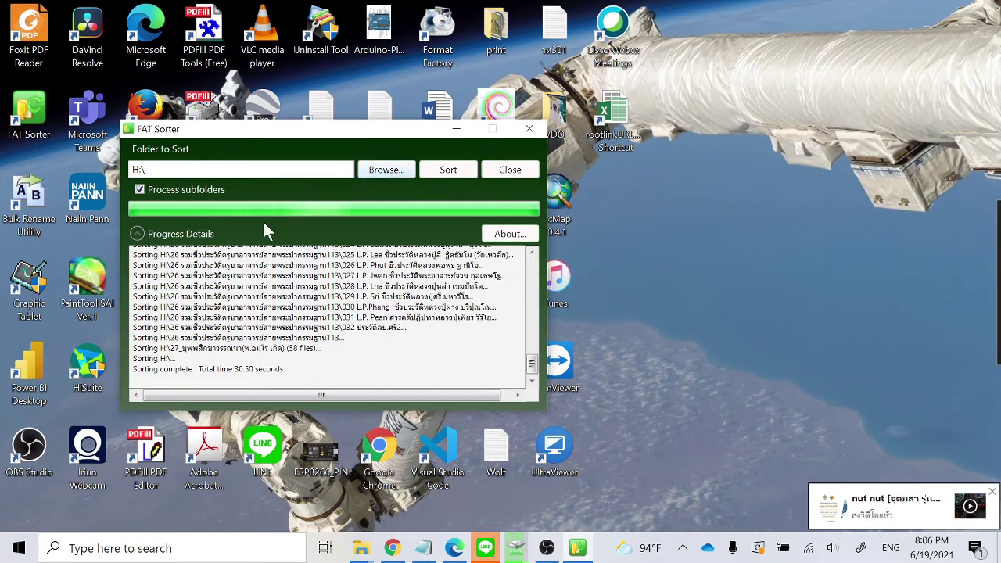
scroll(187, 278, "up", 9)
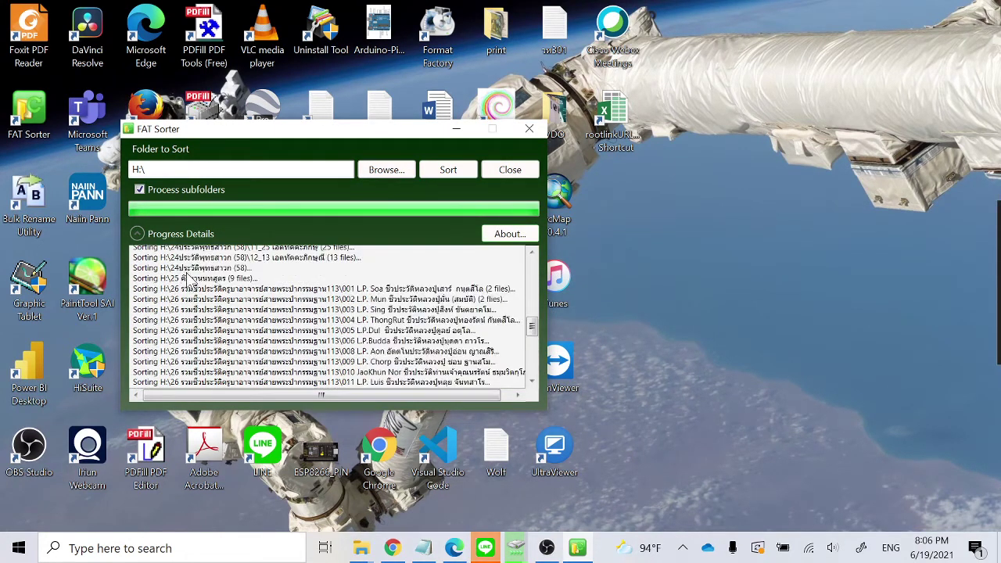
scroll(187, 278, "up", 5)
- Choose SDHC (H:) under This PC as the folder to sort, sort it again and dismiss the completion message
left_click(412, 175)
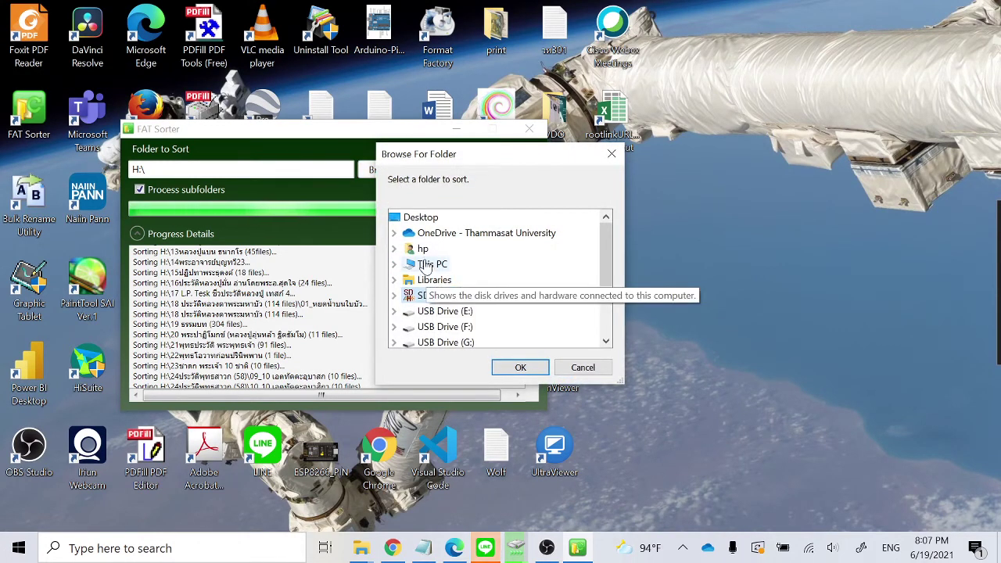
left_click(410, 264)
left_click(393, 264)
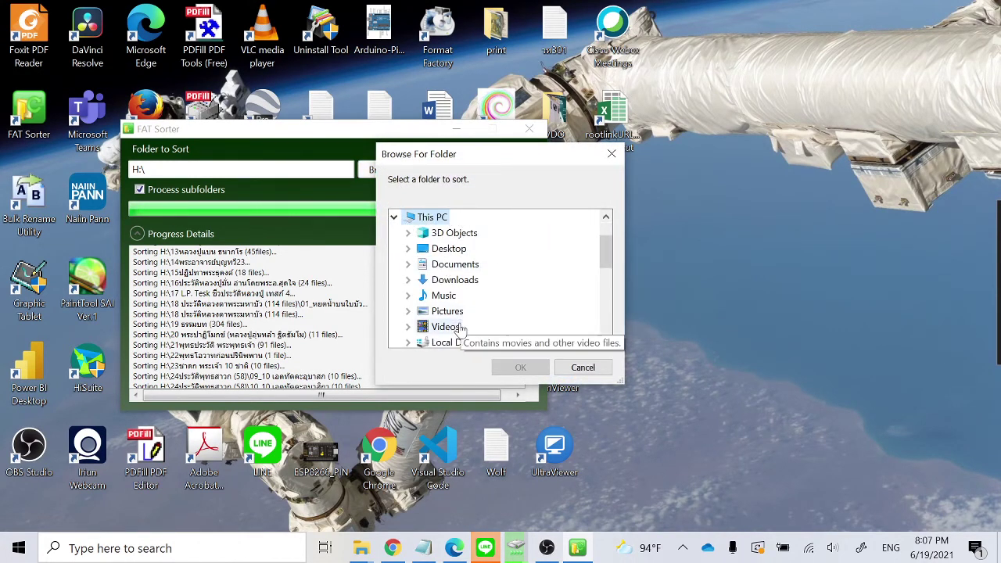
scroll(438, 329, "down", 2)
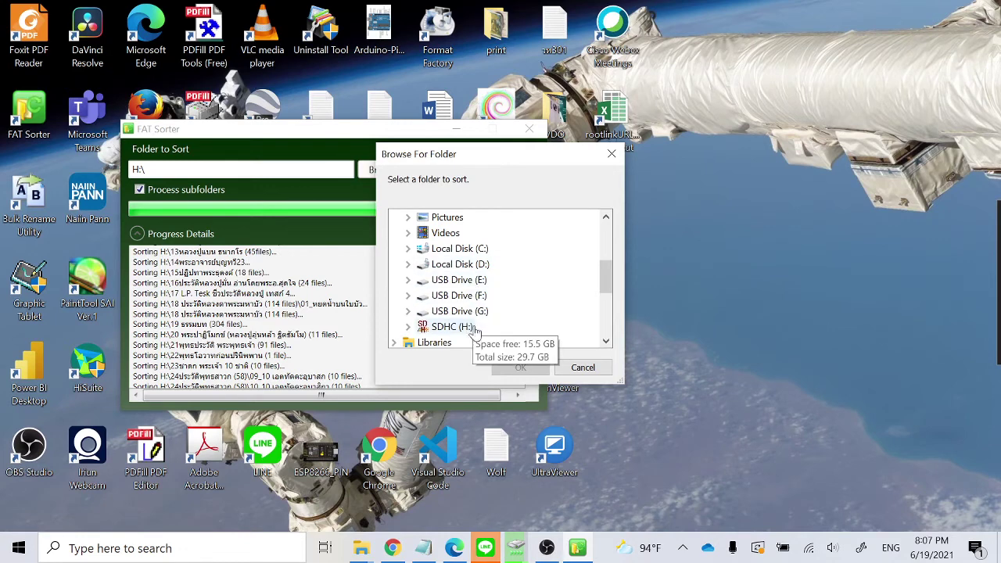
double_click(447, 327)
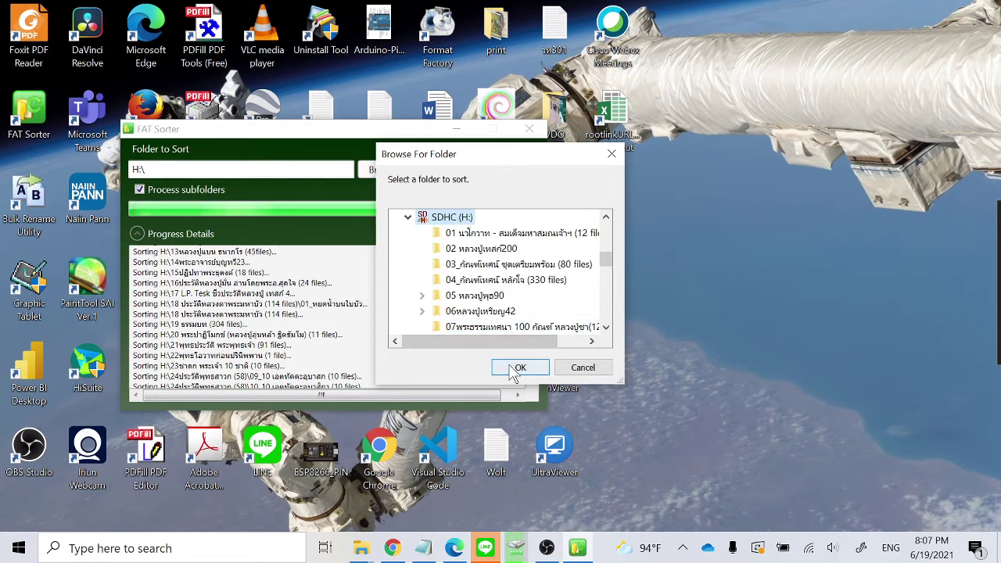
left_click(519, 368)
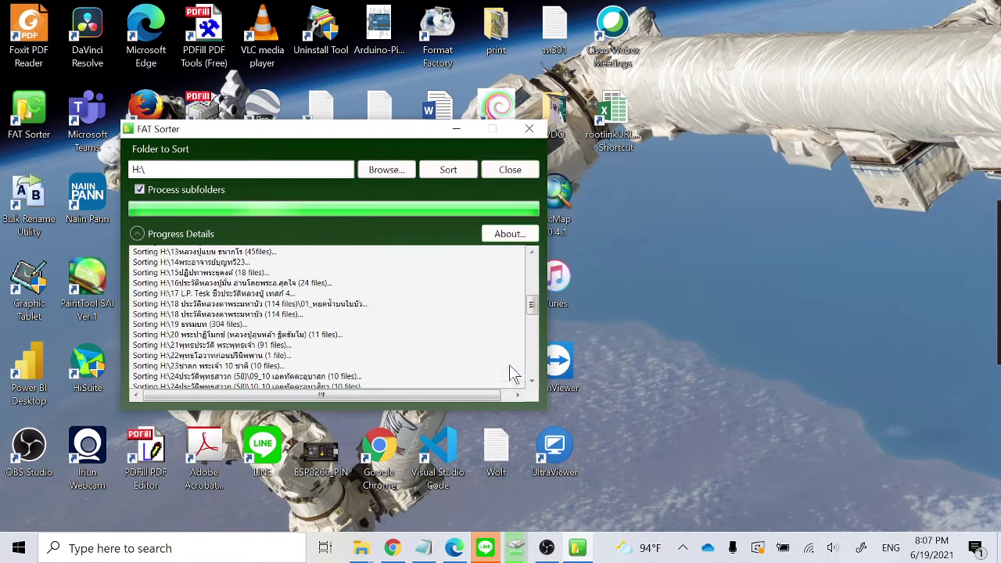
left_click(450, 170)
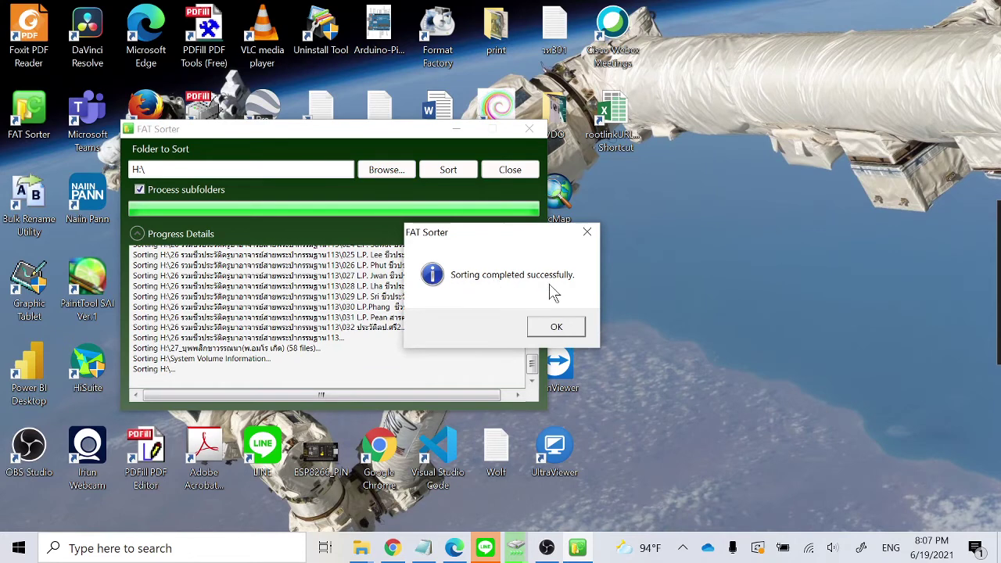
left_click(556, 329)
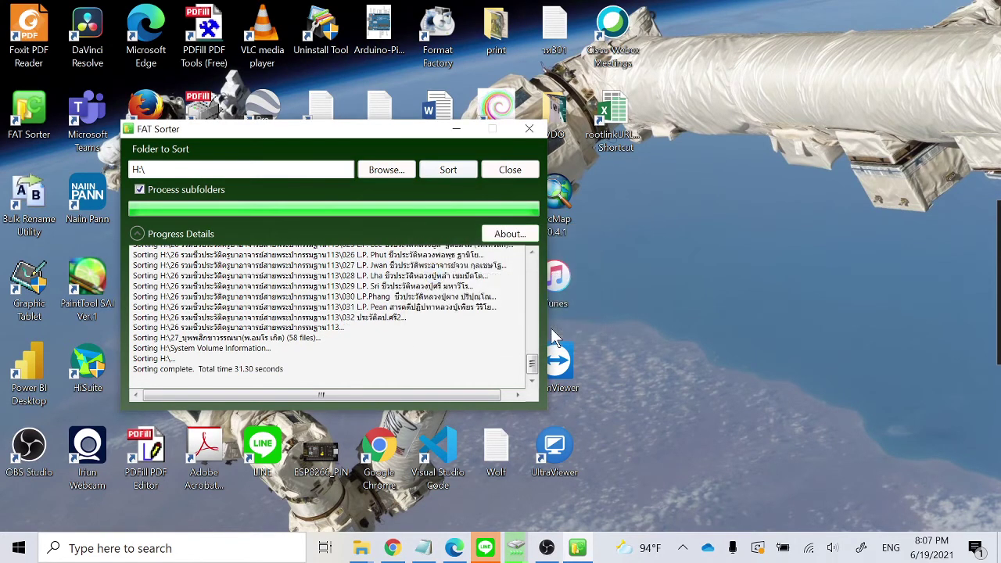